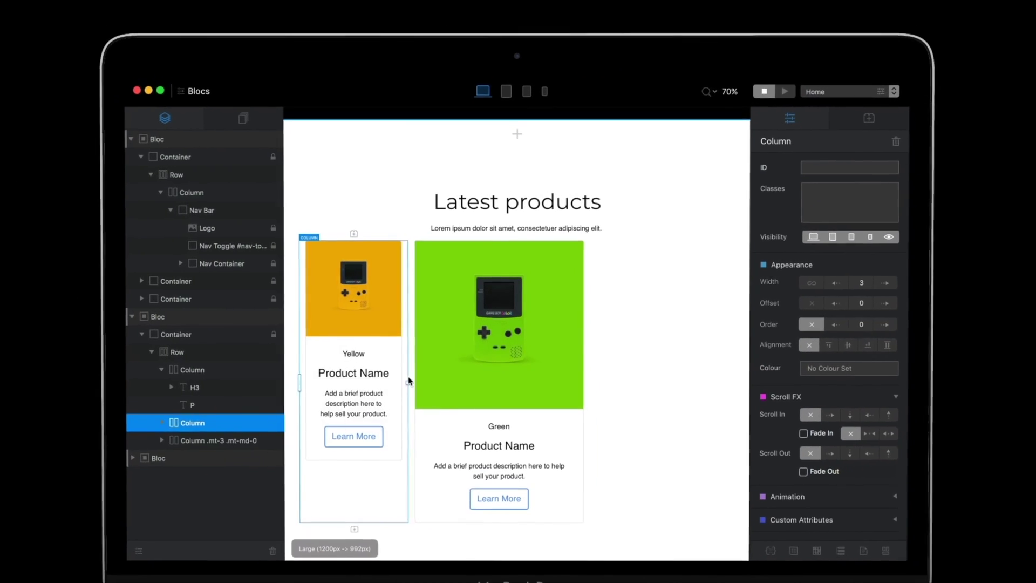
# Browse the Brics catalogue in the Blocs Store, past Card Designer, Site Search and Hover Tilt
pyautogui.moveTo(408, 381); pyautogui.dragTo(480, 381)
pyautogui.moveTo(299, 384); pyautogui.dragTo(333, 386)
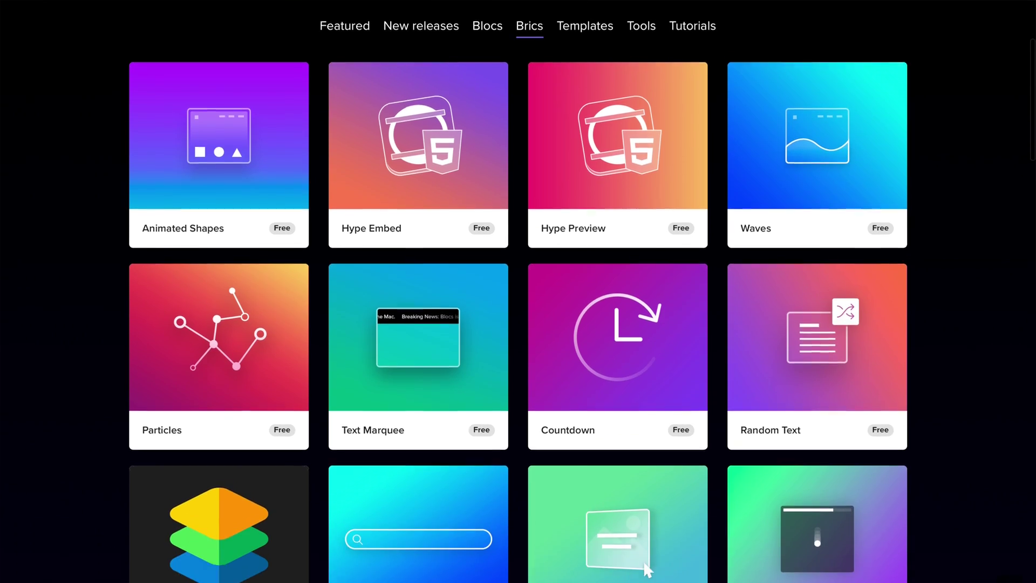
pyautogui.scroll(-4, 518, 292)
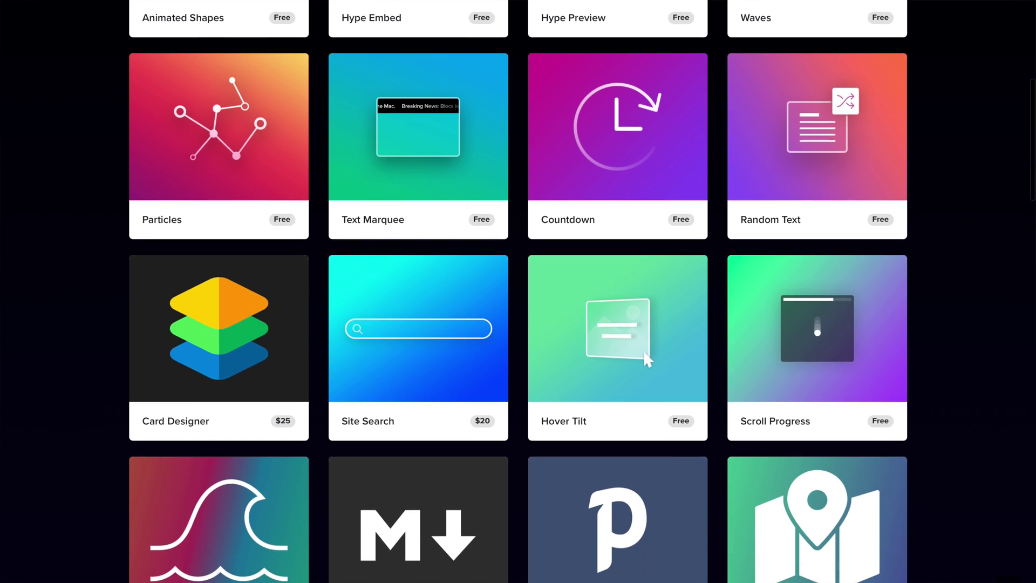
pyautogui.scroll(-4, 518, 292)
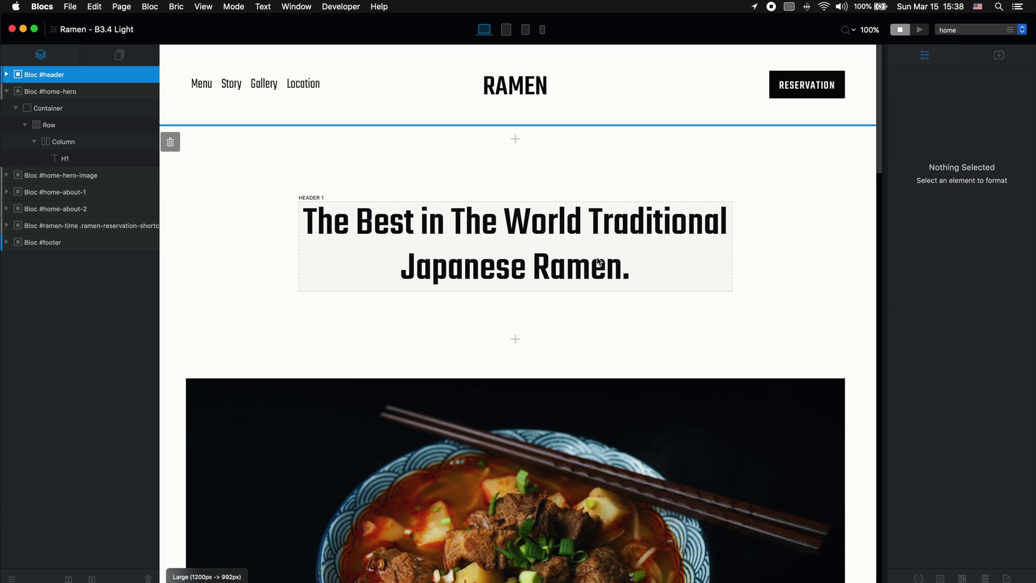
# Add a Page Transition bric under the hero heading from a 'page' search, staying on the home page
pyautogui.click(532, 280)
pyautogui.click(517, 301)
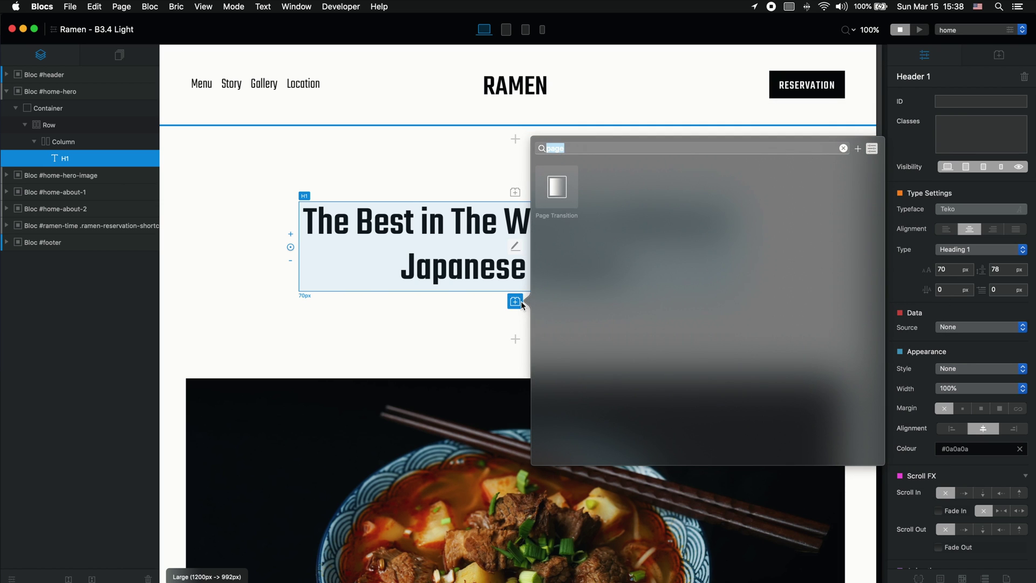
pyautogui.write('page')
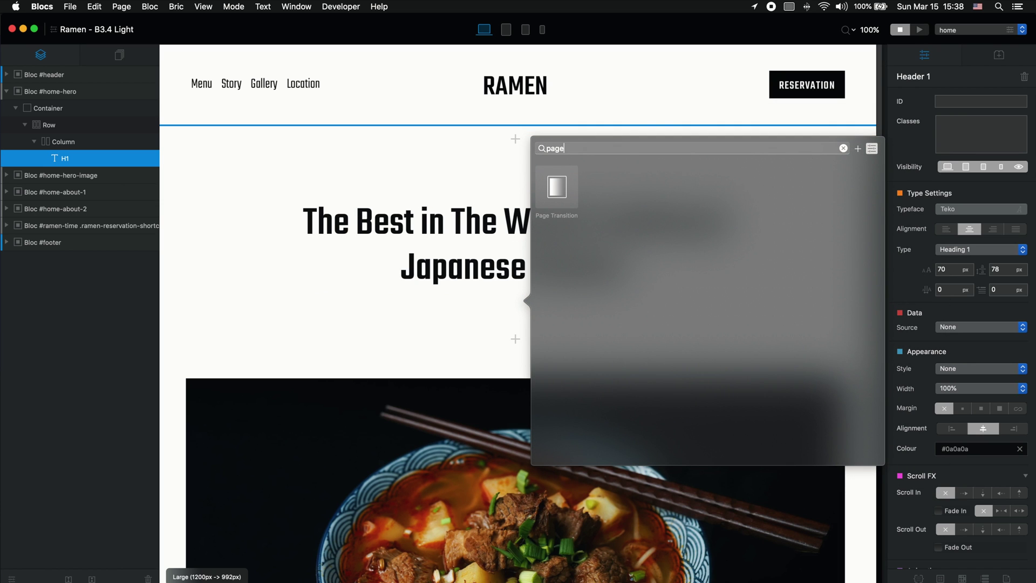
pyautogui.doubleClick(558, 186)
pyautogui.click(457, 172)
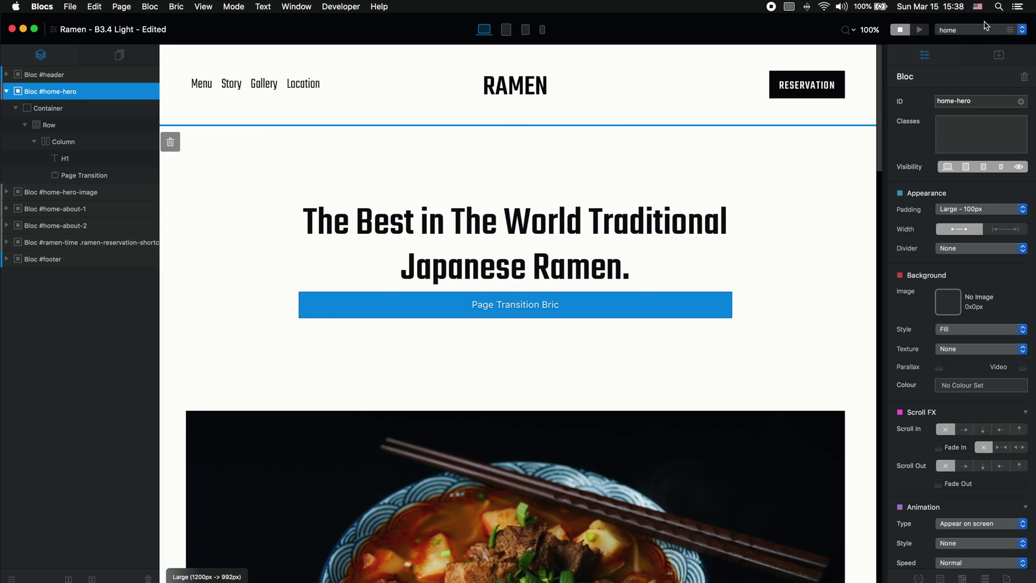
pyautogui.click(957, 31)
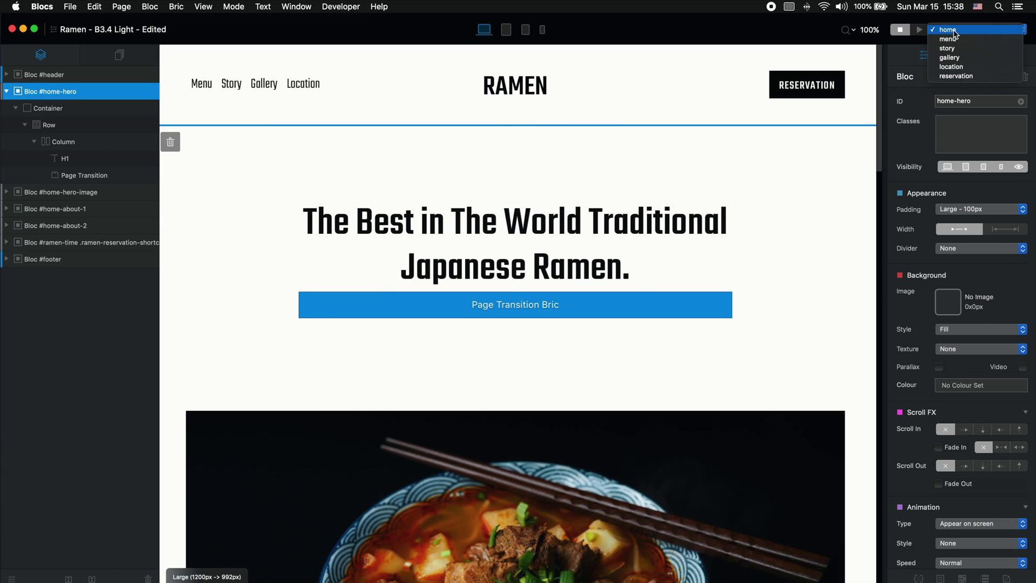
pyautogui.click(756, 155)
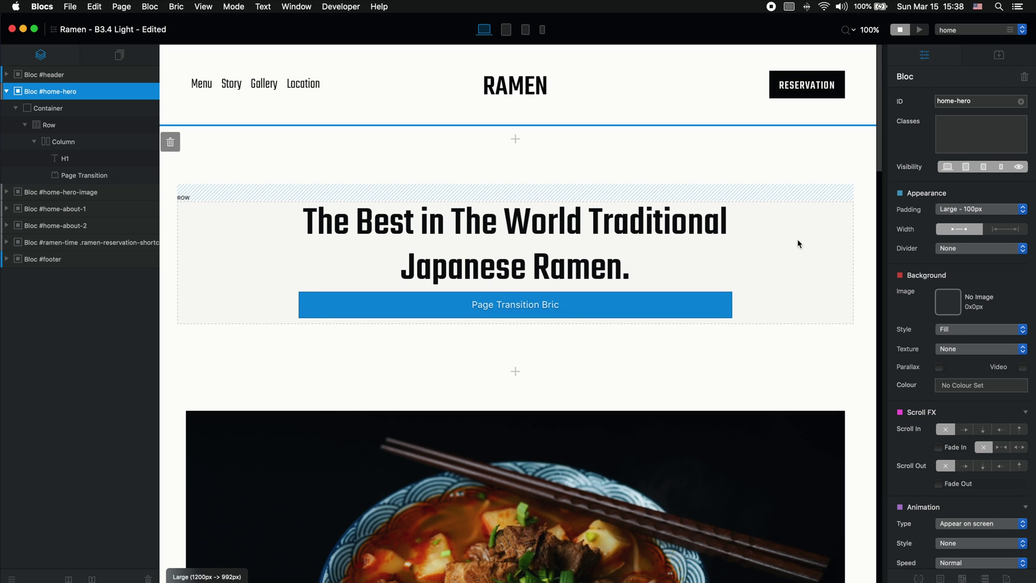
# Delete the Page Transition bric from the hero and scroll down to the footer
pyautogui.click(625, 304)
pyautogui.press('BackSpace')
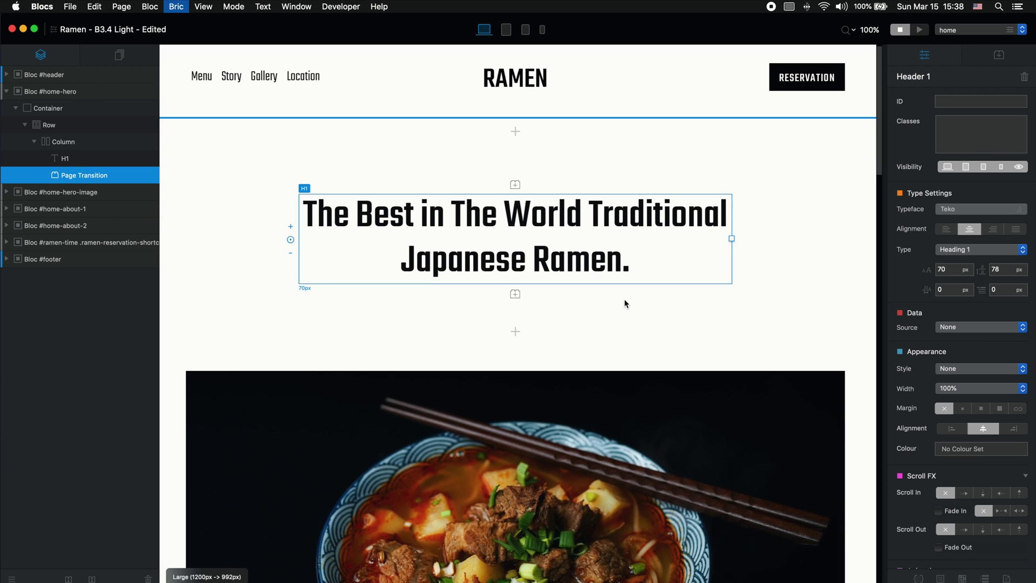
pyautogui.scroll(-15, 626, 302)
pyautogui.scroll(-10, 628, 302)
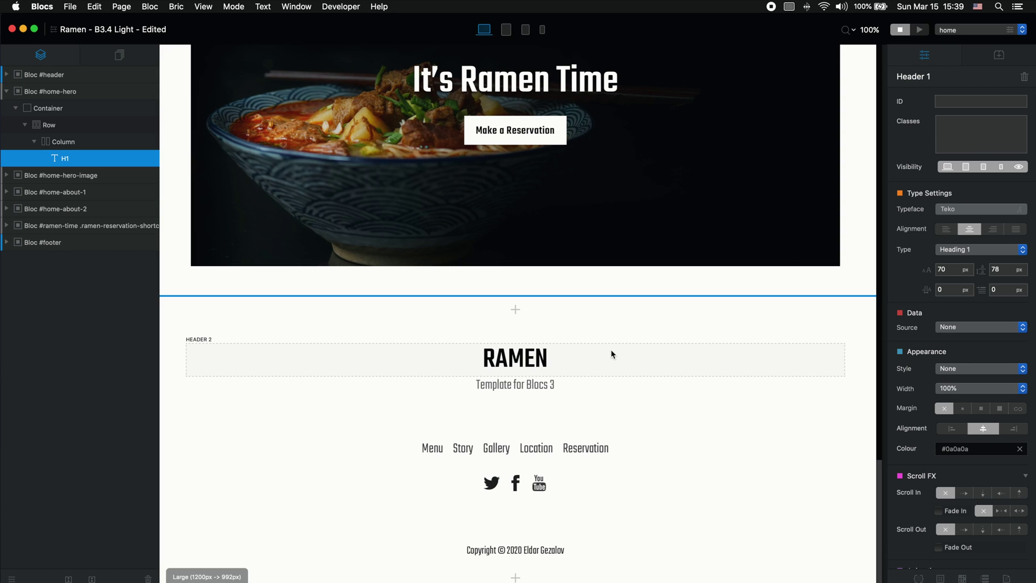
# Insert a Page Transition bric above the footer's RAMEN heading and select it
pyautogui.click(611, 354)
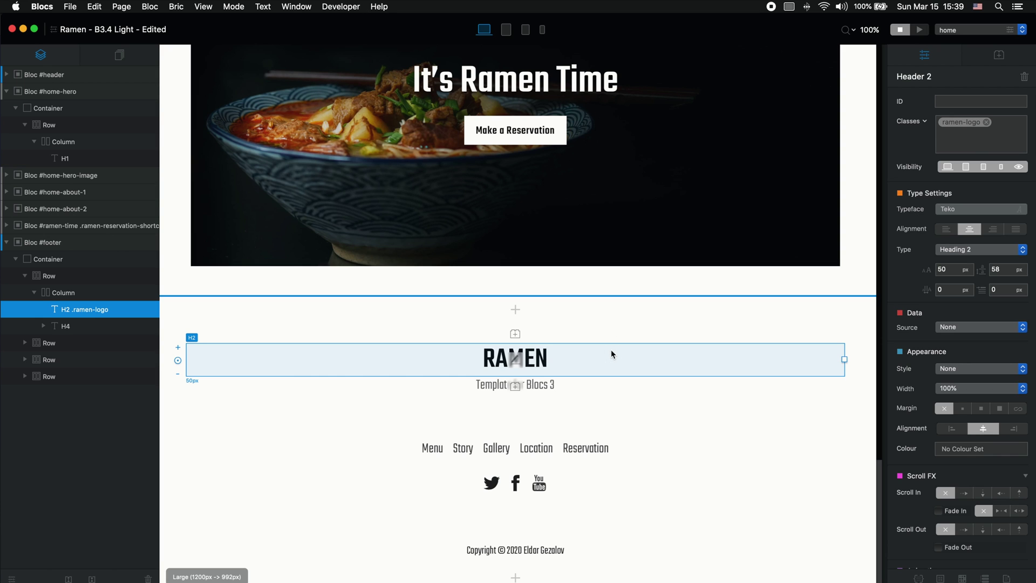
pyautogui.click(515, 334)
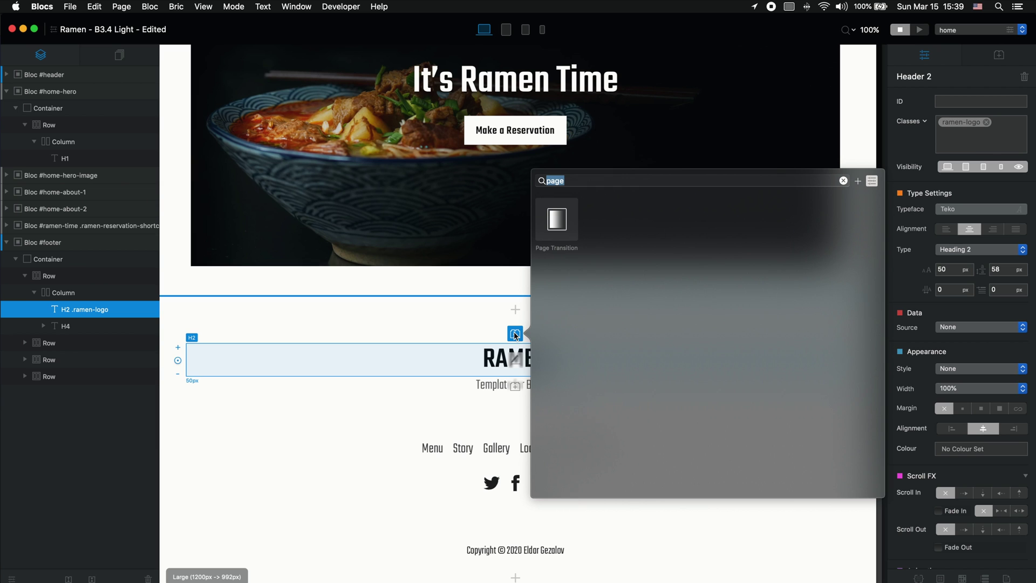
pyautogui.click(557, 218)
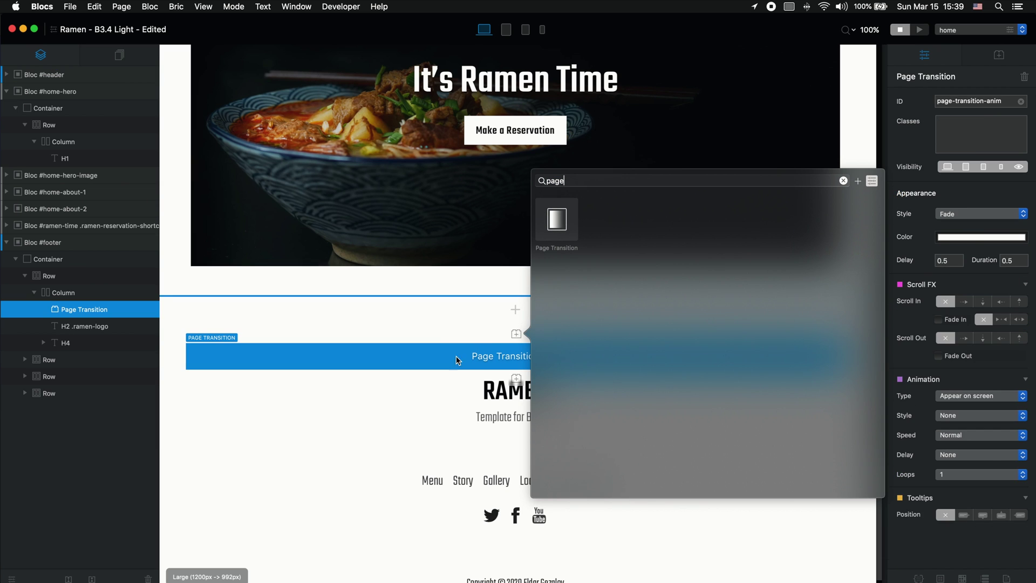
pyautogui.click(440, 334)
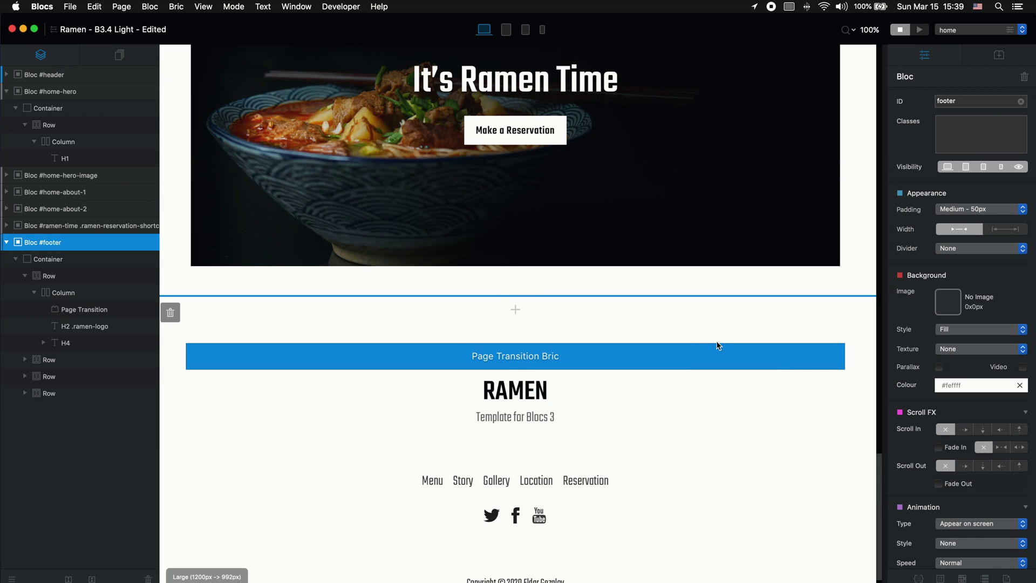
pyautogui.click(584, 363)
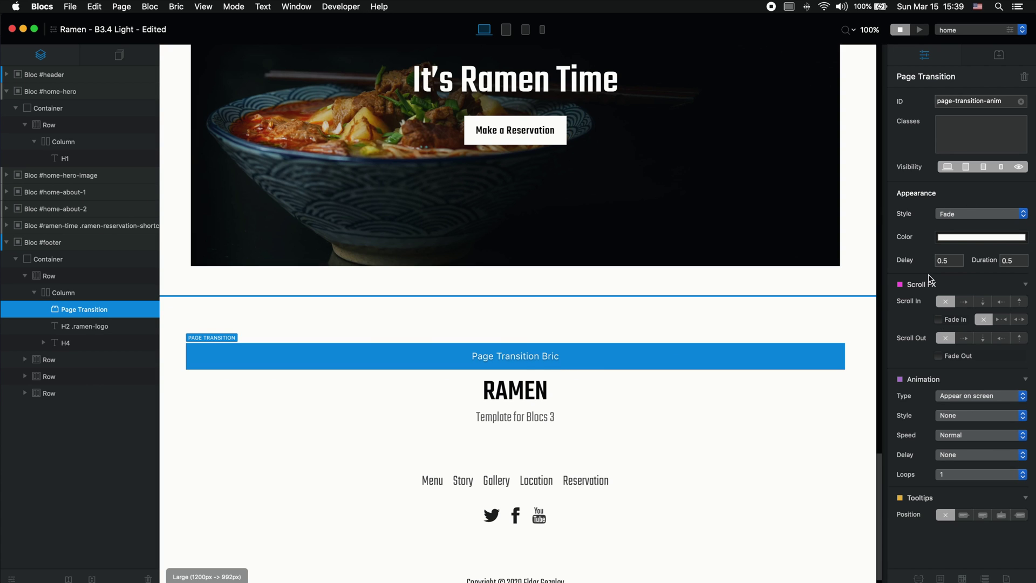
# Keep the Fade style with 0.5 delay, set the transition duration to 1, and preview the site
pyautogui.click(967, 215)
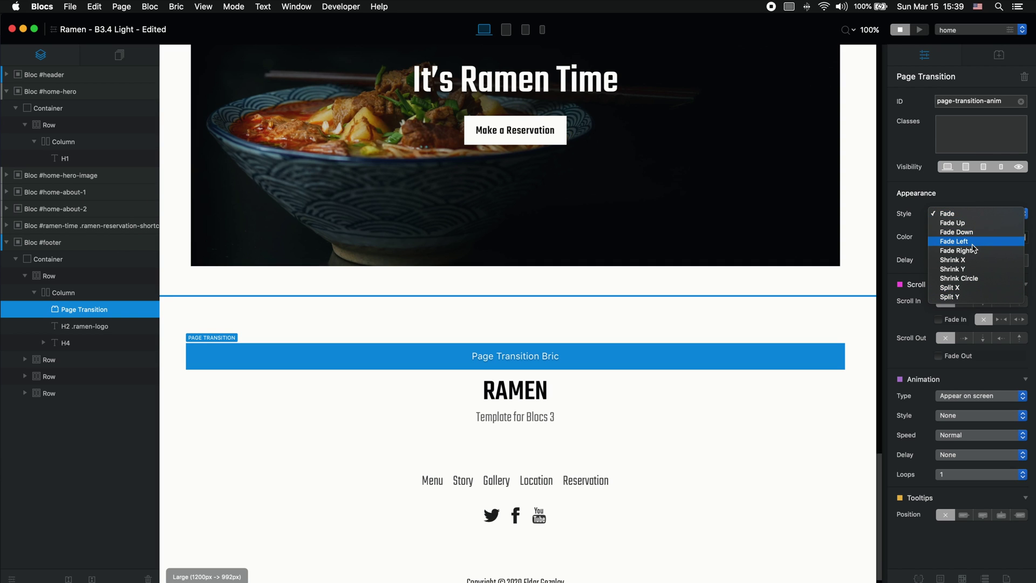
pyautogui.click(977, 201)
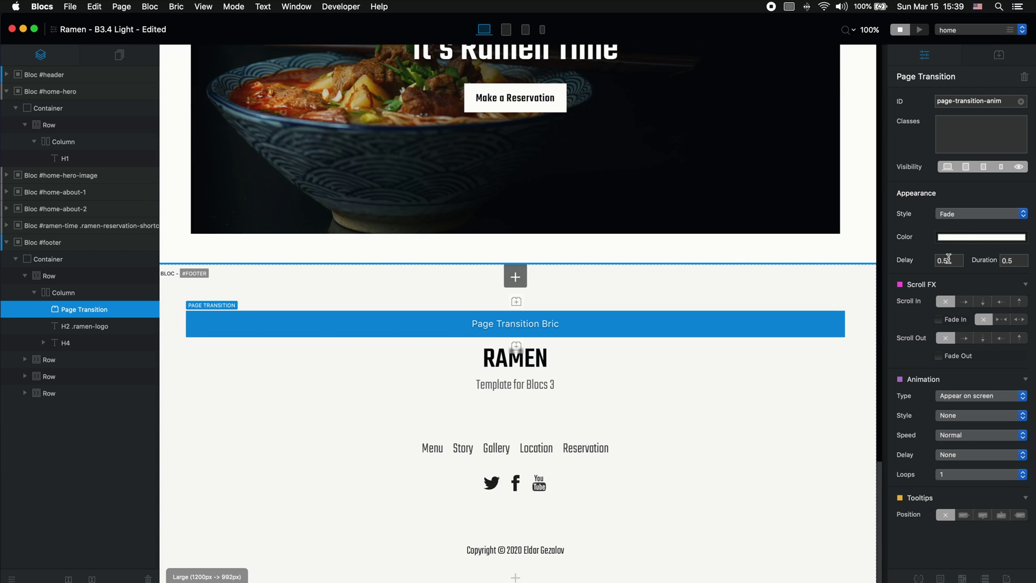
pyautogui.moveTo(948, 261); pyautogui.dragTo(938, 264)
pyautogui.click(1013, 260)
pyautogui.write('1')
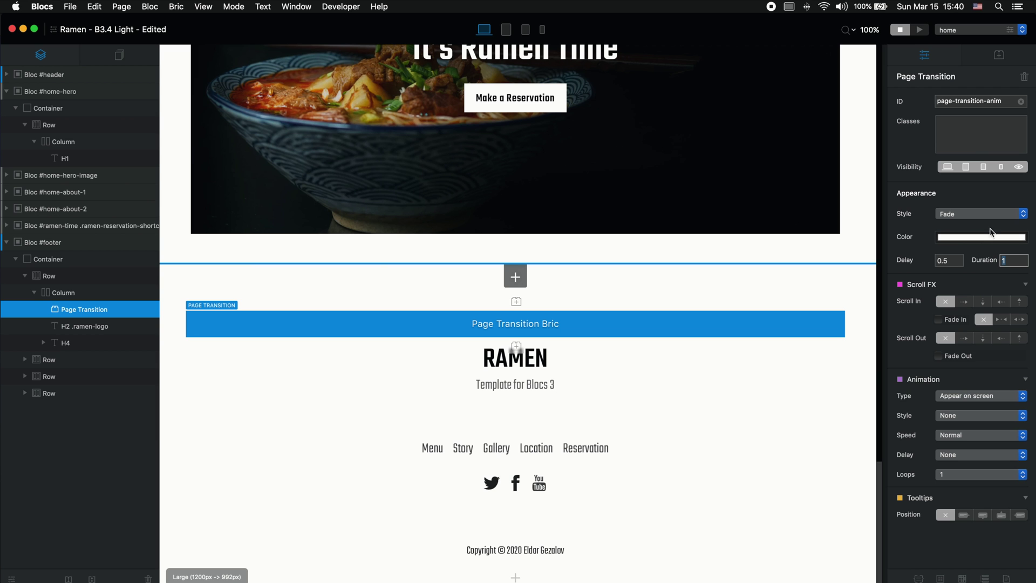
pyautogui.click(926, 32)
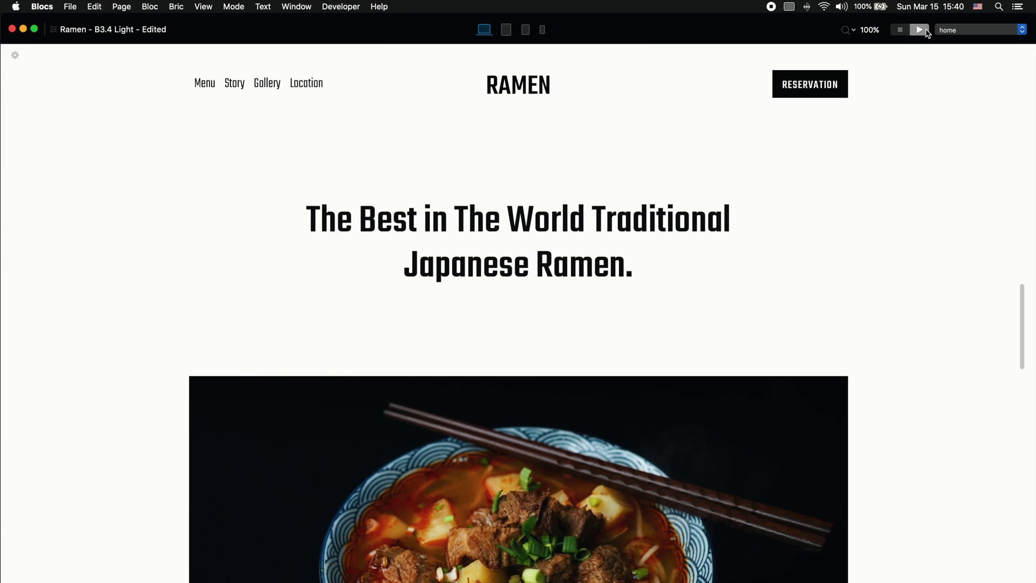
# Watch the fade on the Story, Gallery and Location pages in preview, then return to the editor
pyautogui.click(230, 86)
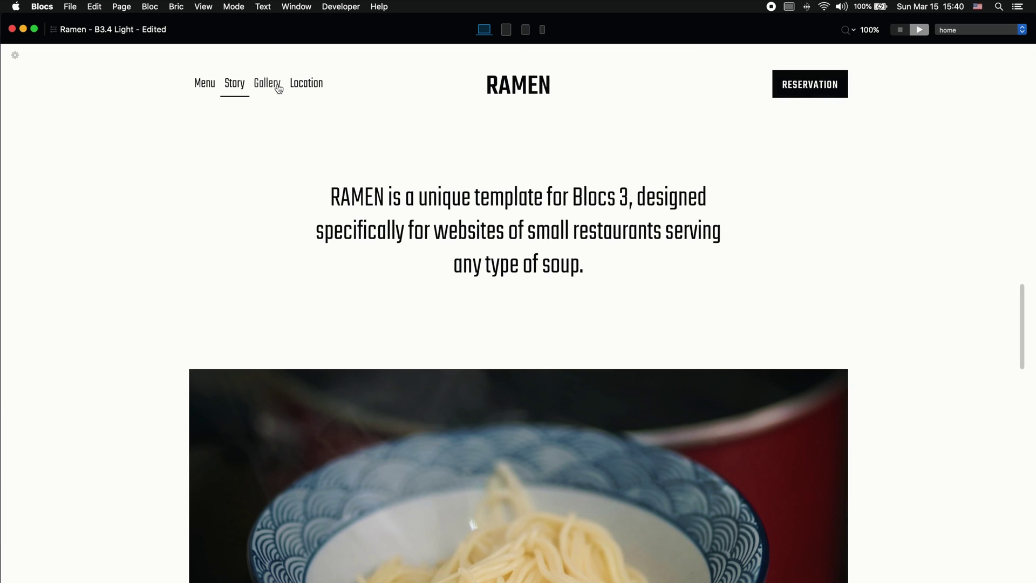
pyautogui.click(277, 88)
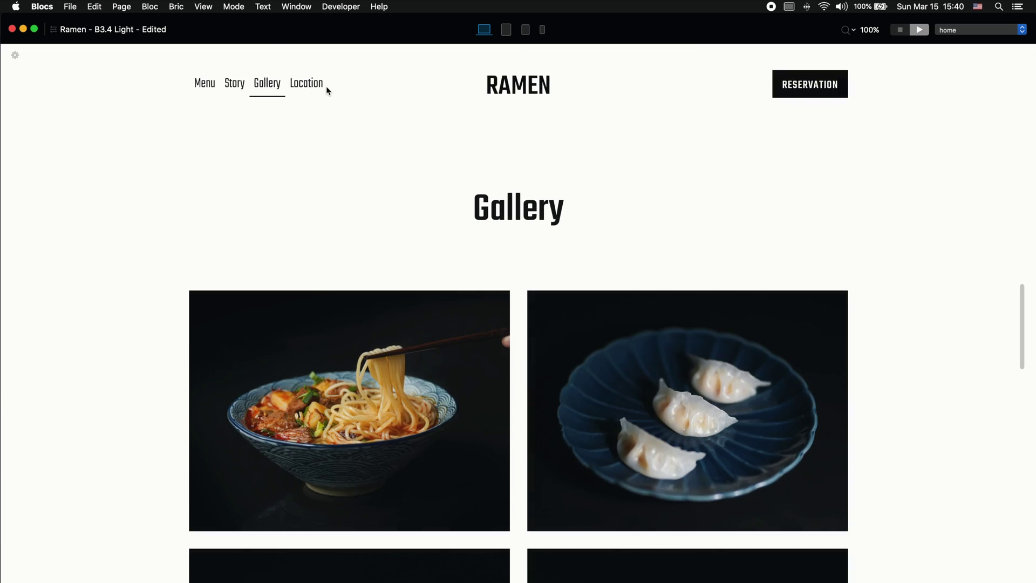
pyautogui.click(312, 88)
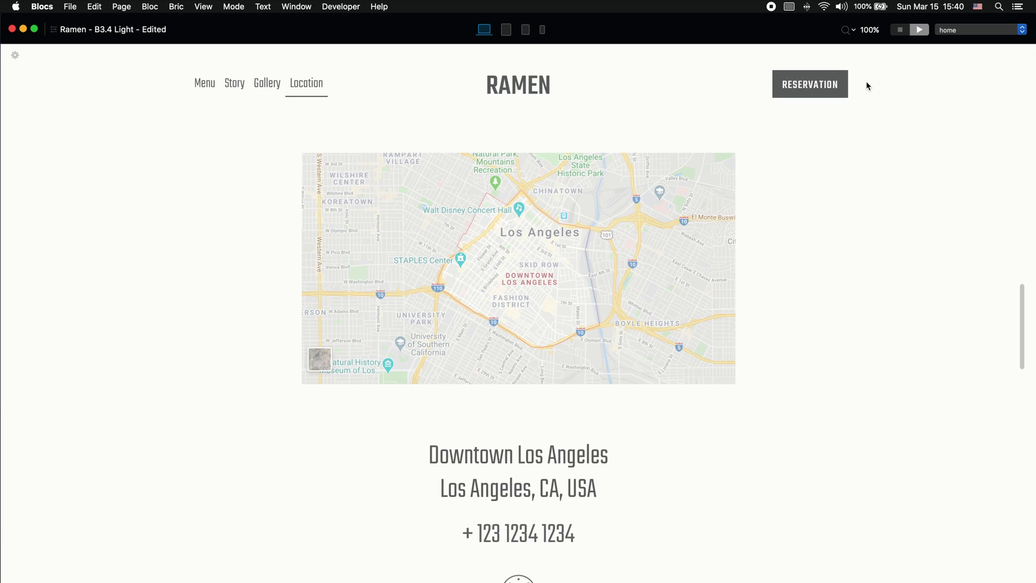
pyautogui.click(906, 31)
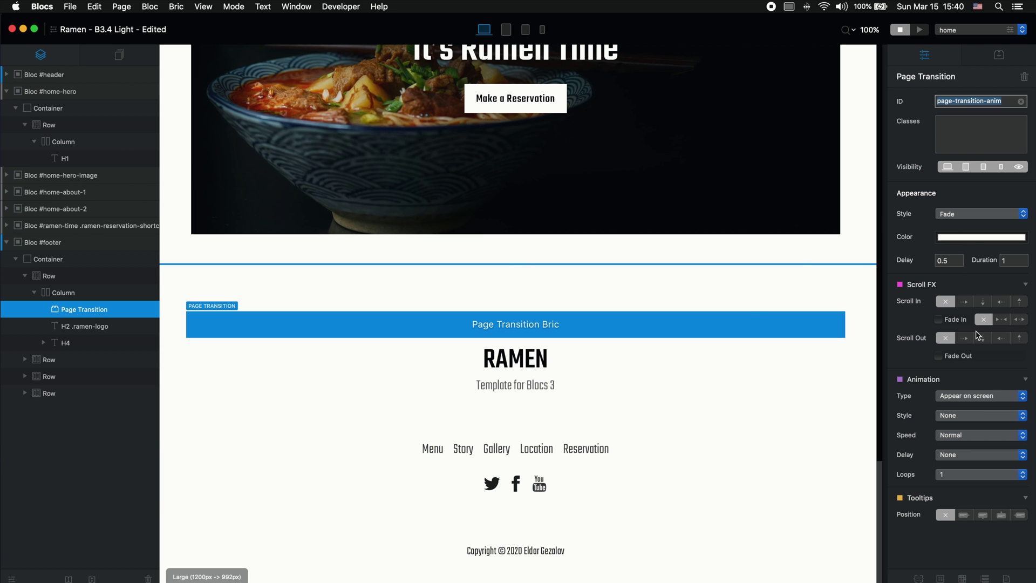
# Try another transition style on the Gallery page in preview, then switch the style to Shrink X
pyautogui.click(971, 214)
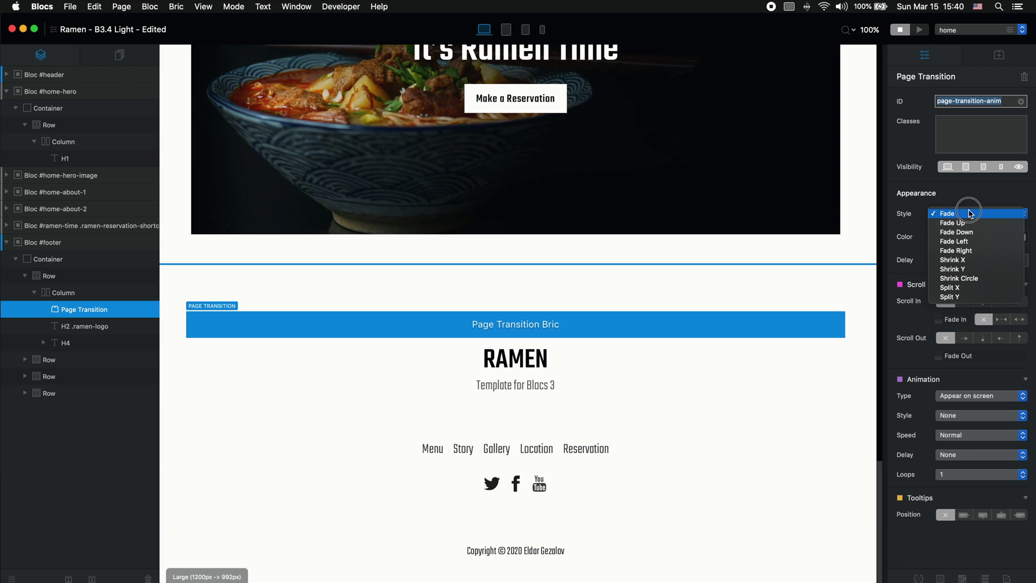
pyautogui.click(975, 252)
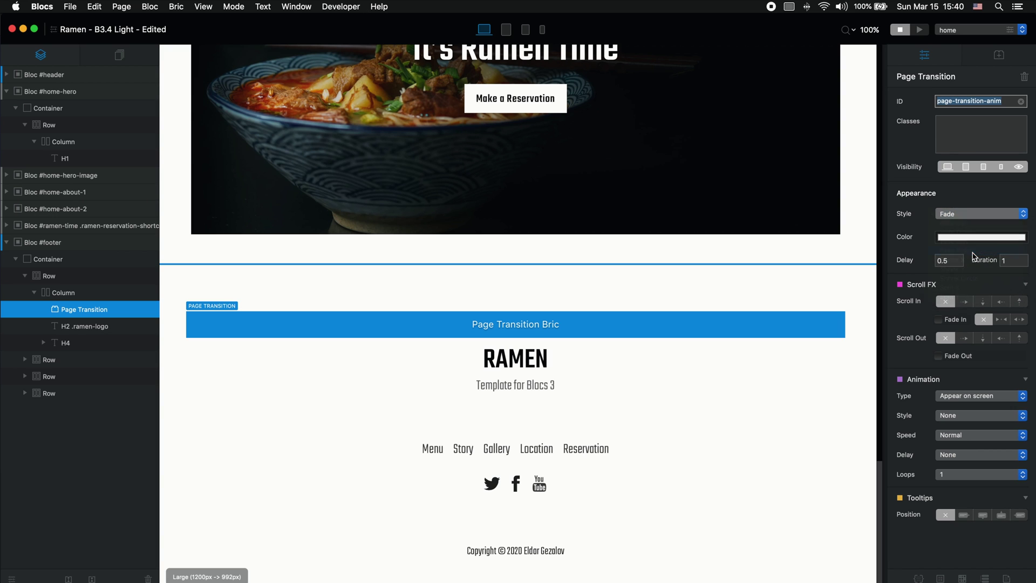
pyautogui.click(919, 30)
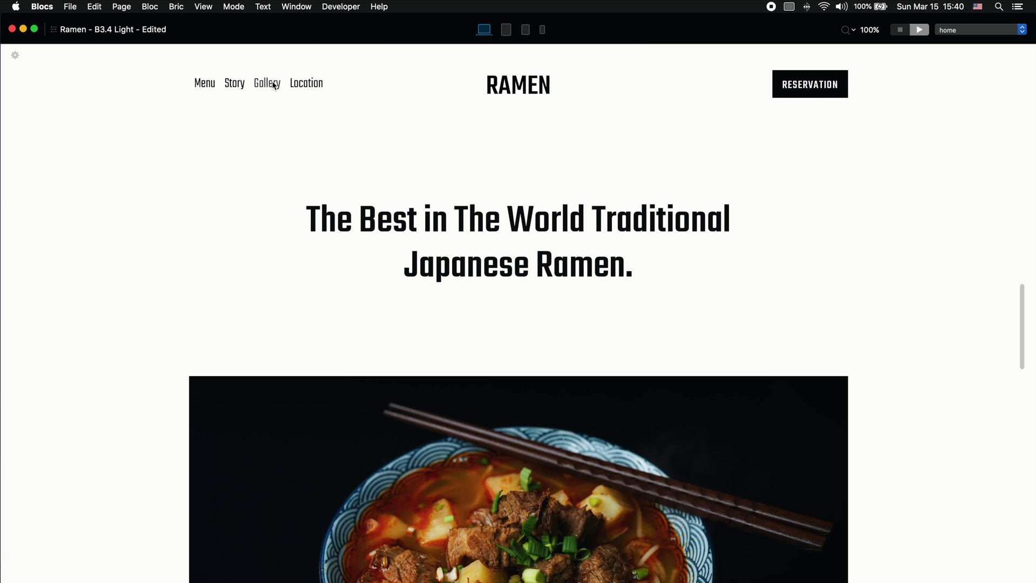
pyautogui.click(272, 83)
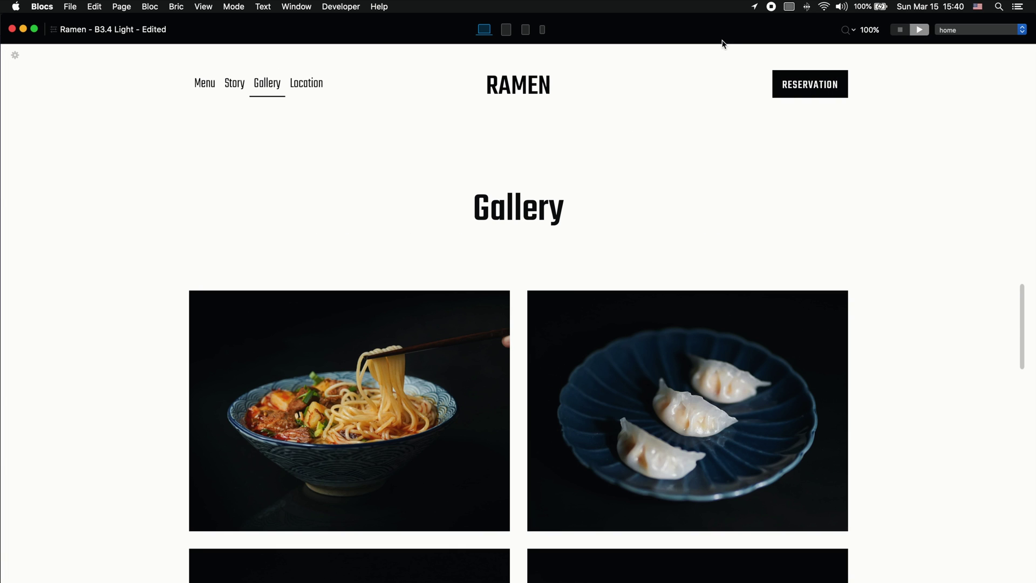
pyautogui.click(900, 31)
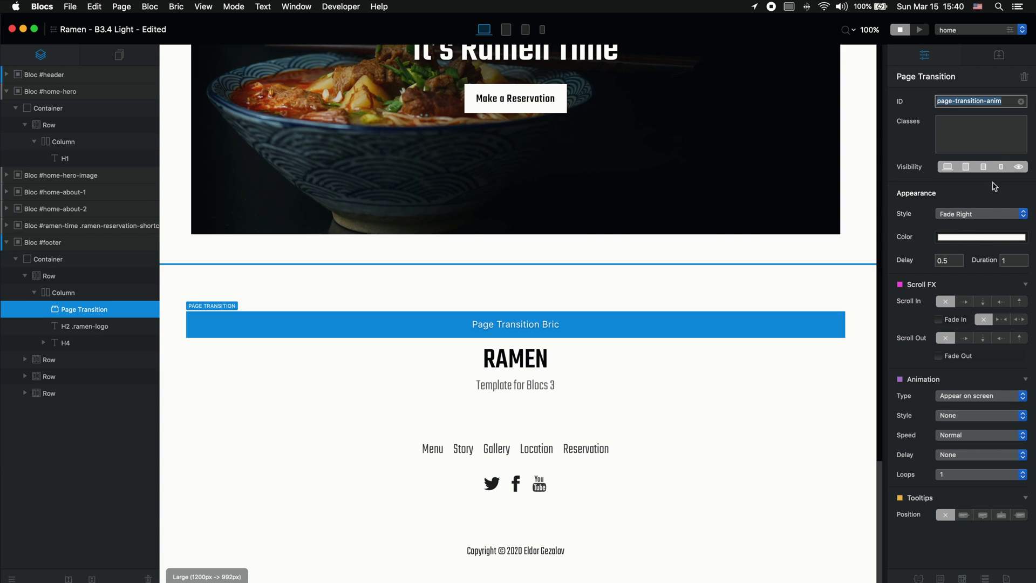
pyautogui.click(977, 216)
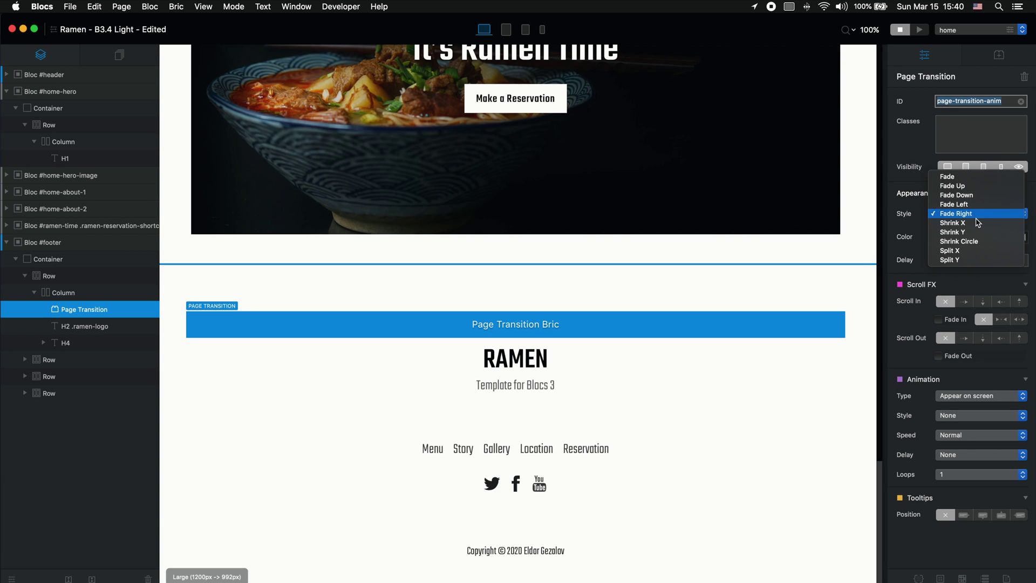
pyautogui.click(978, 224)
# Preview the Shrink X transition, then change the style to Split X and preview it
pyautogui.click(920, 30)
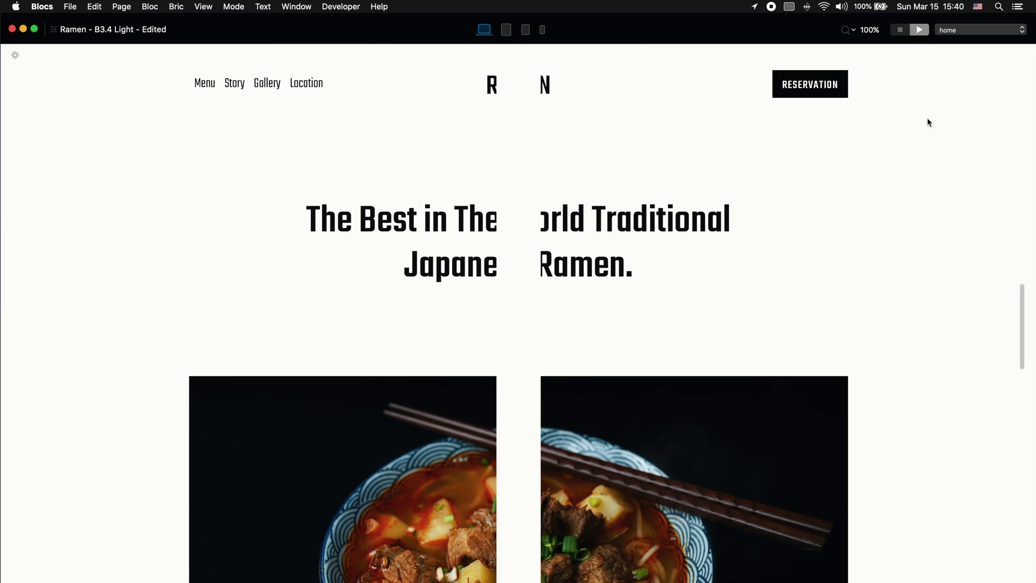
pyautogui.click(901, 32)
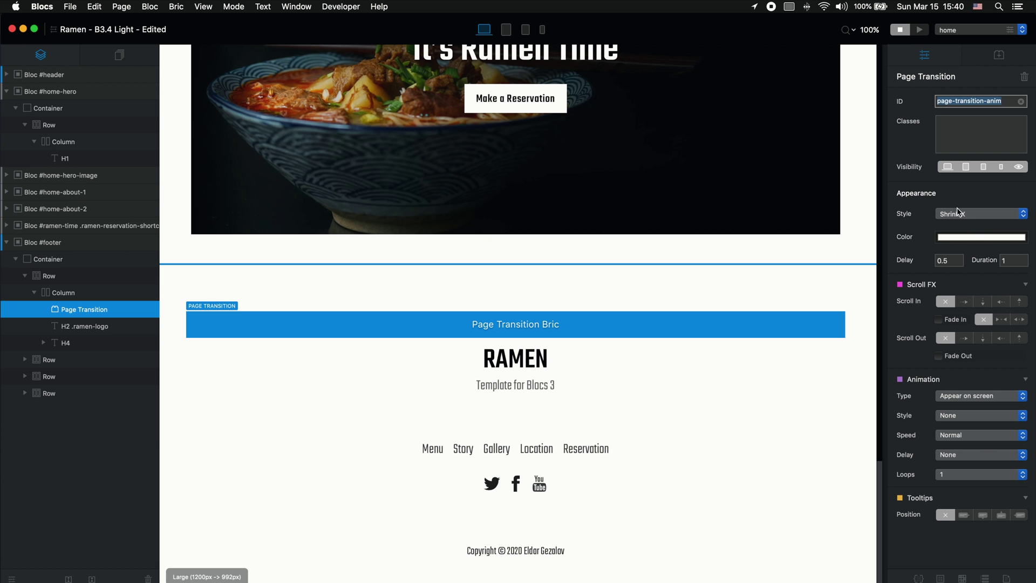
pyautogui.click(979, 216)
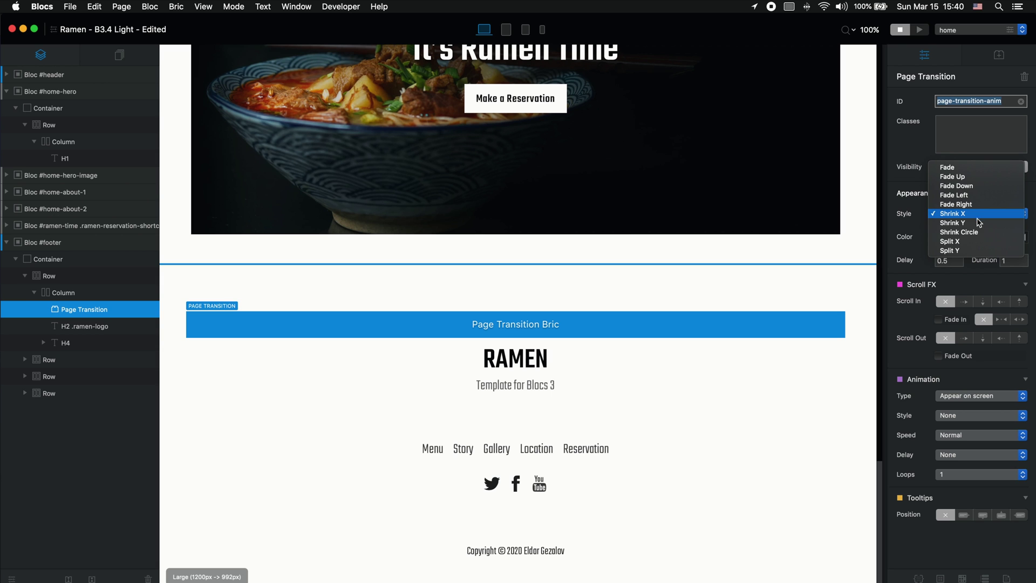
pyautogui.click(982, 246)
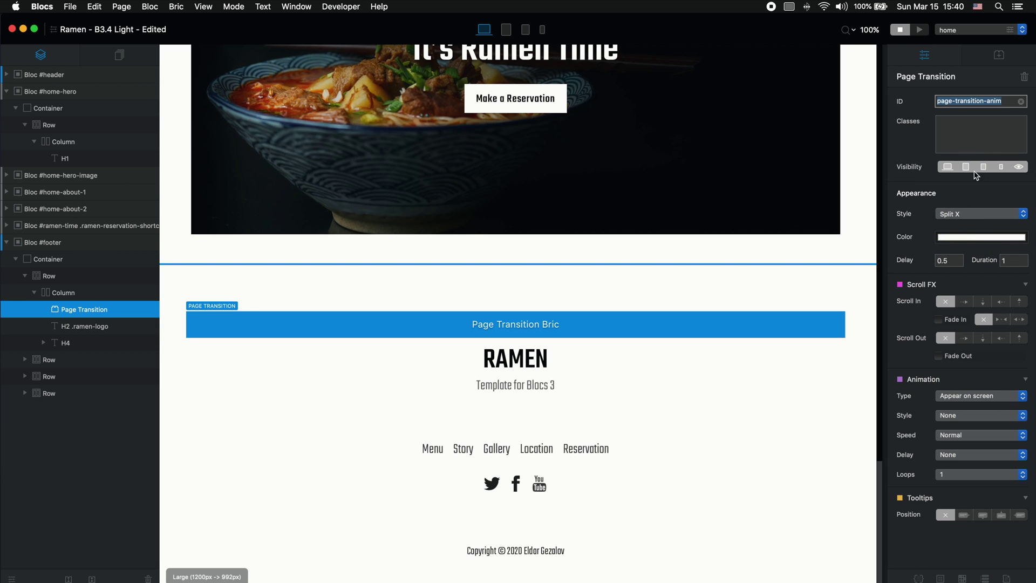
pyautogui.click(920, 30)
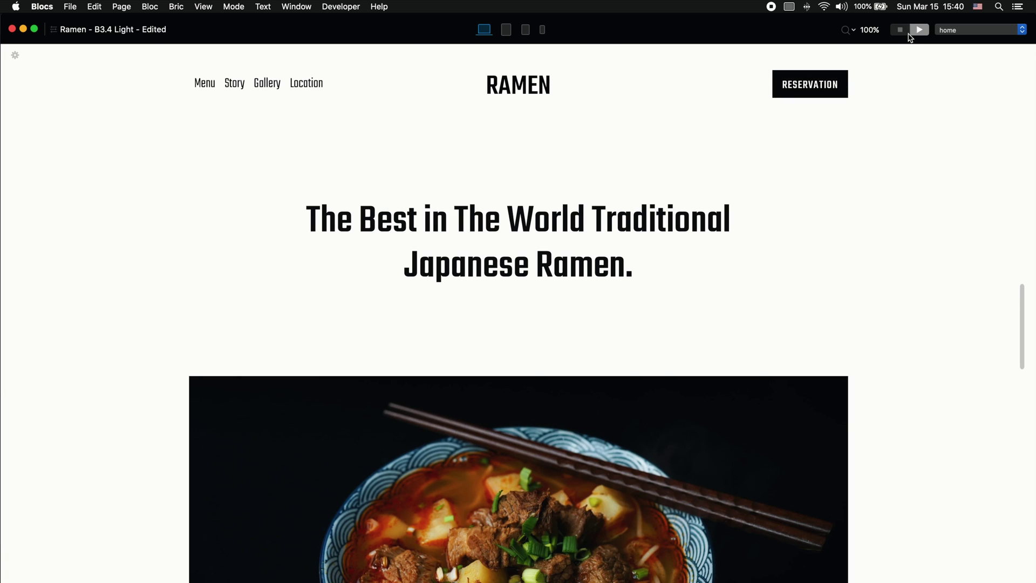
pyautogui.click(909, 34)
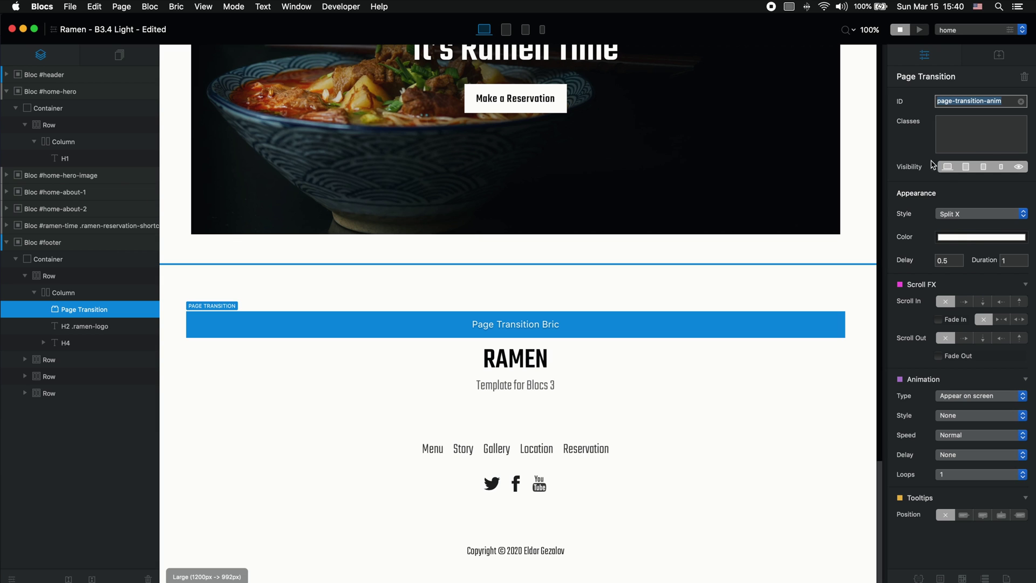
pyautogui.click(965, 237)
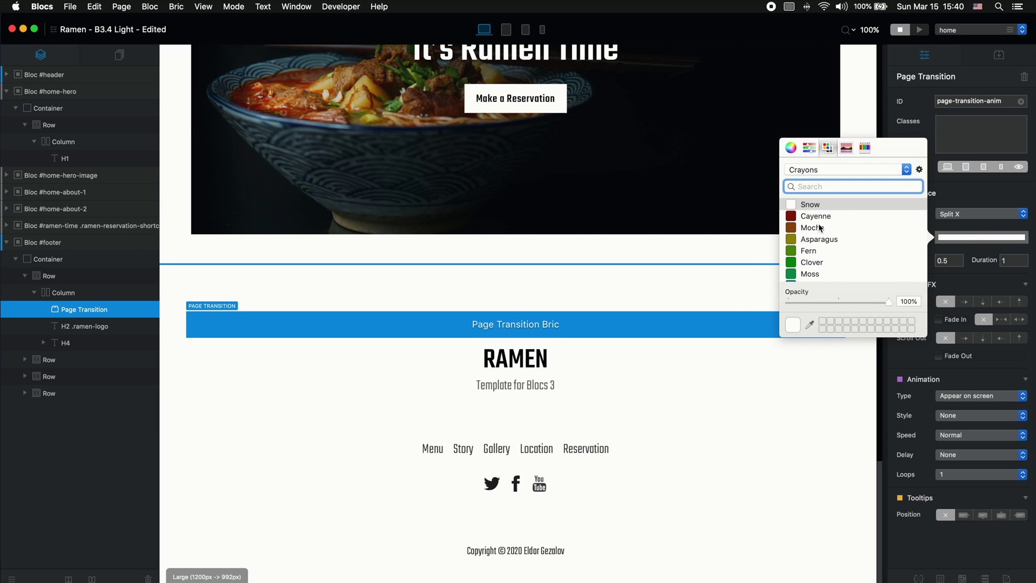
# Colour the Split X transition Cayenne dark red and preview it
pyautogui.click(816, 215)
pyautogui.click(984, 186)
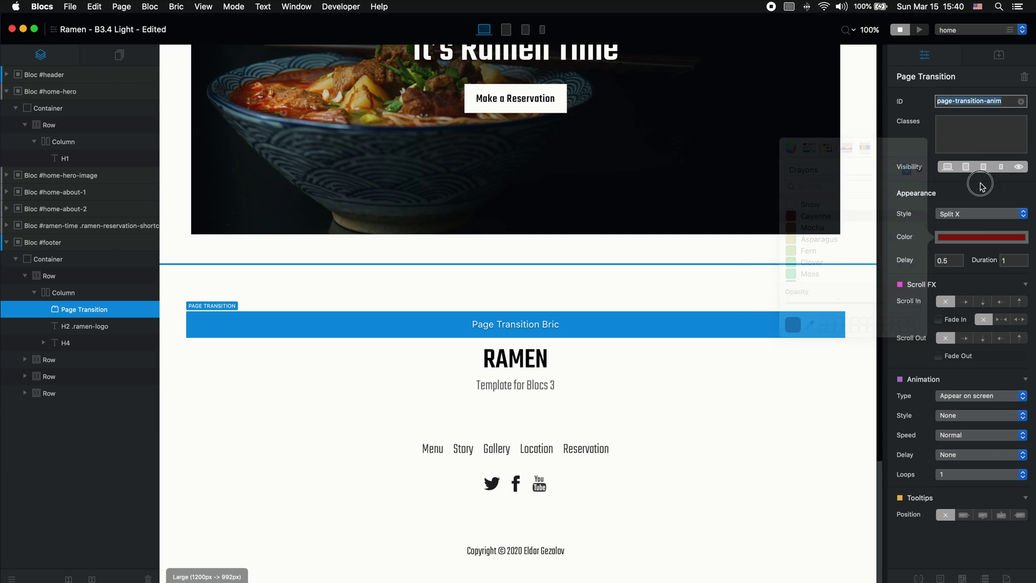
pyautogui.click(921, 32)
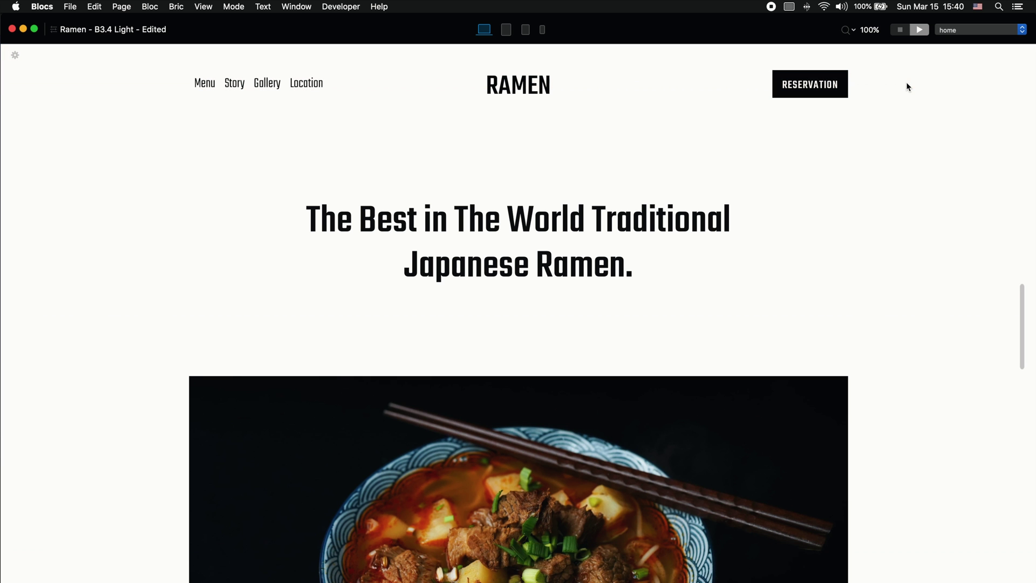
pyautogui.click(899, 30)
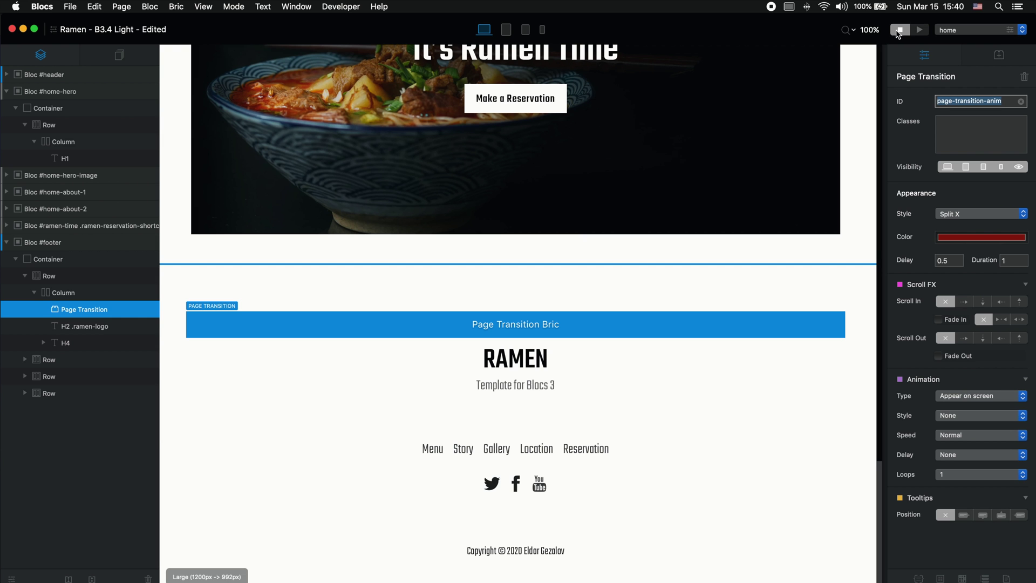
# Open Ramen - B3.4 Dark.bloc, discarding the unsaved changes to the Light project
pyautogui.click(71, 6)
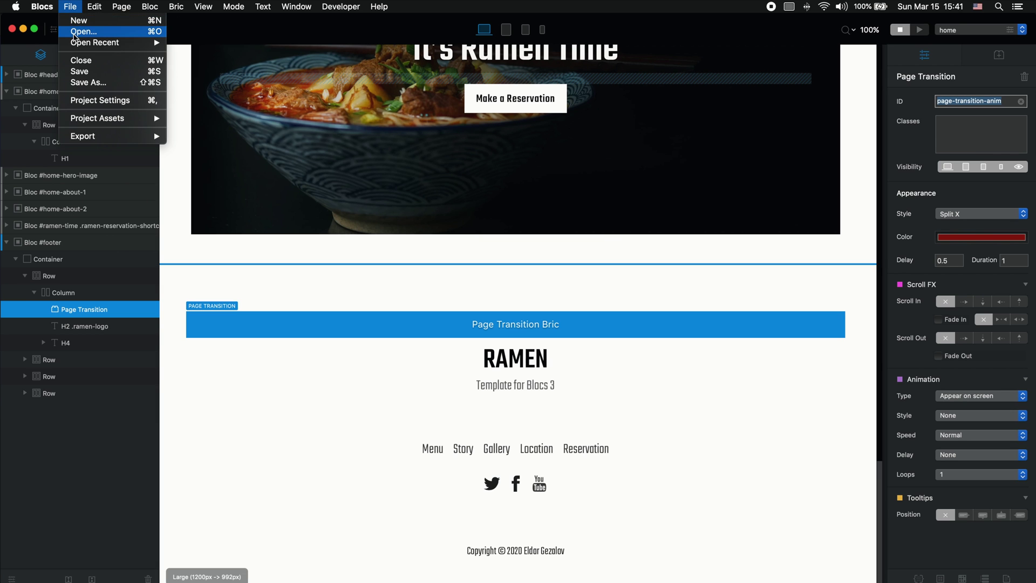
pyautogui.click(95, 33)
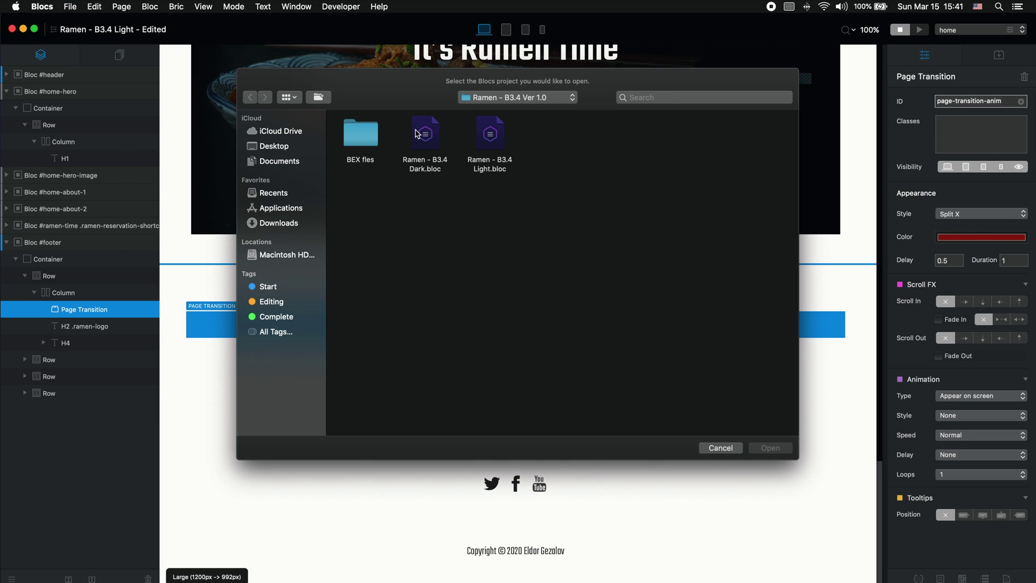
pyautogui.doubleClick(425, 135)
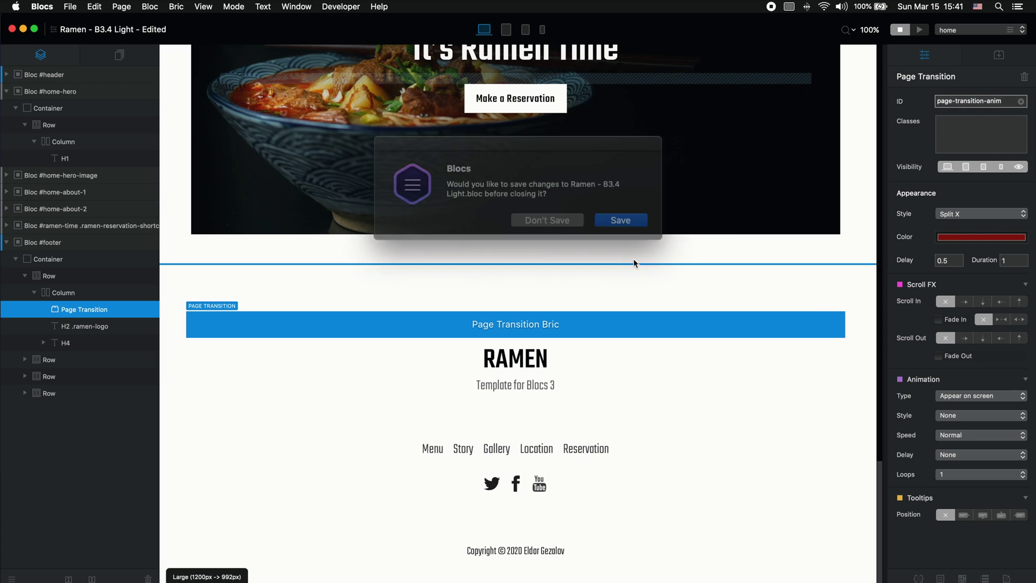
pyautogui.click(562, 218)
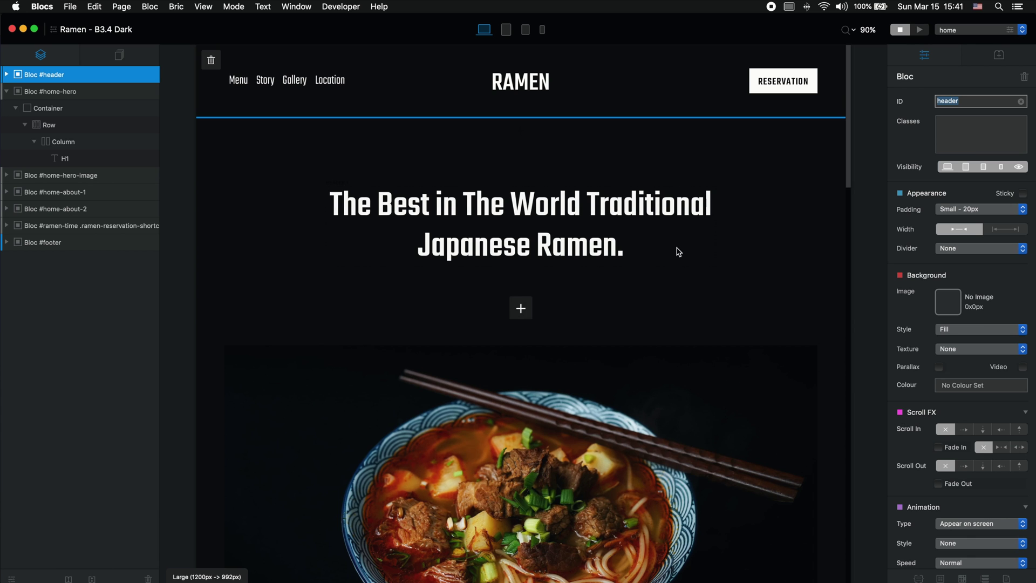
# Add a Page Transition bric above the footer's RAMEN heading and preview its default fade
pyautogui.scroll(-10, 675, 253)
pyautogui.scroll(-8, 673, 260)
pyautogui.click(581, 417)
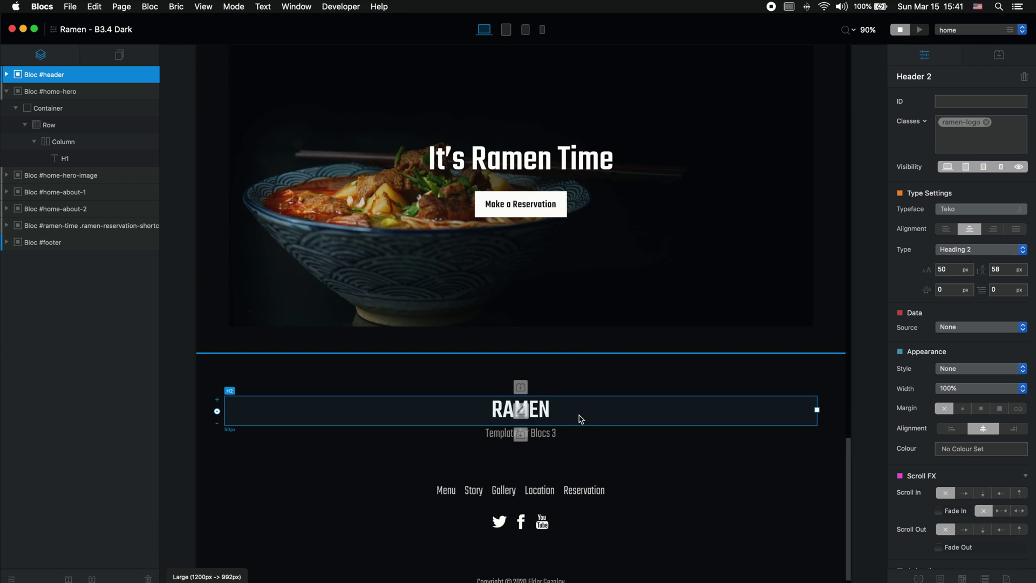
pyautogui.click(521, 388)
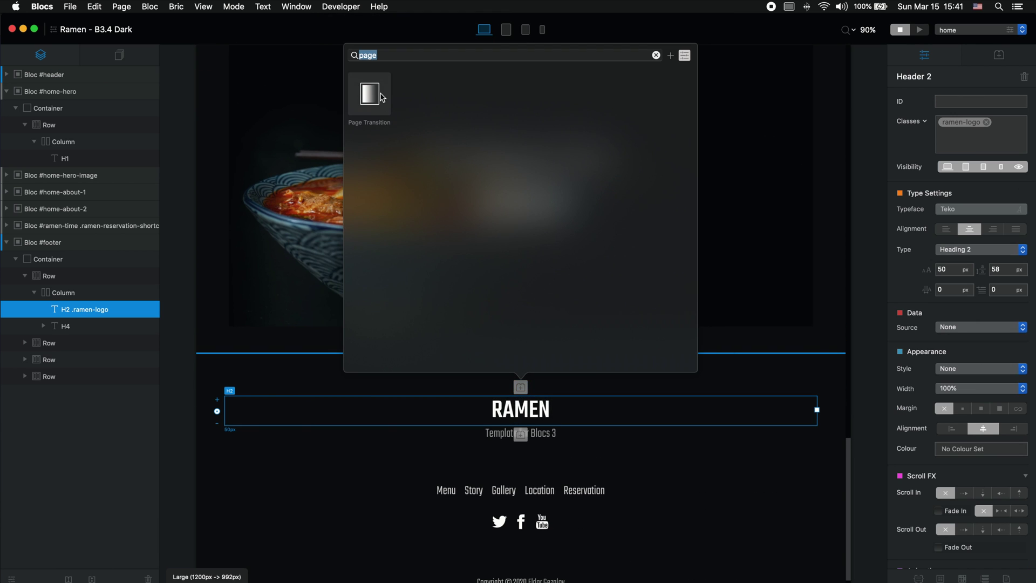
pyautogui.click(381, 96)
pyautogui.click(683, 402)
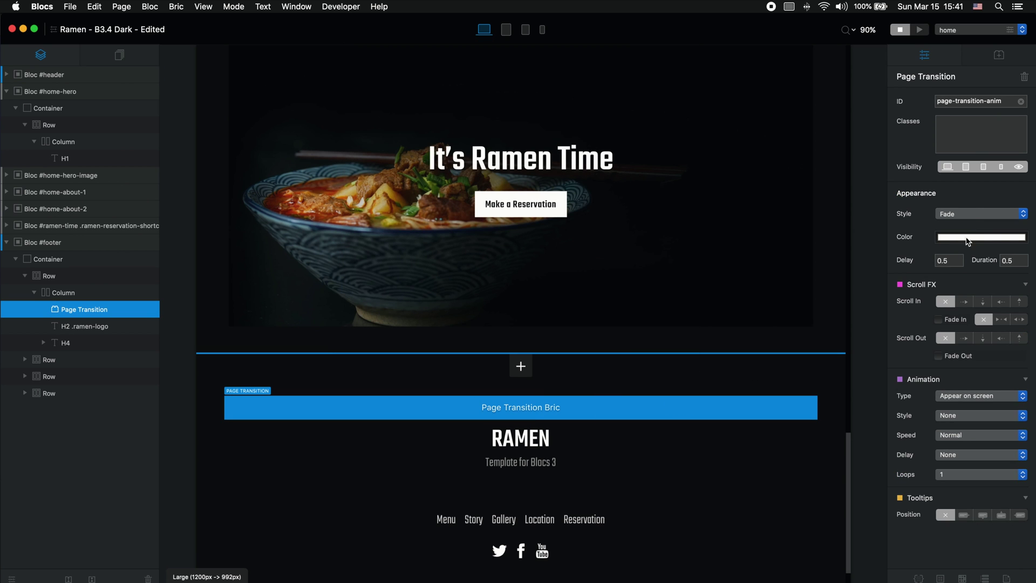
pyautogui.click(920, 30)
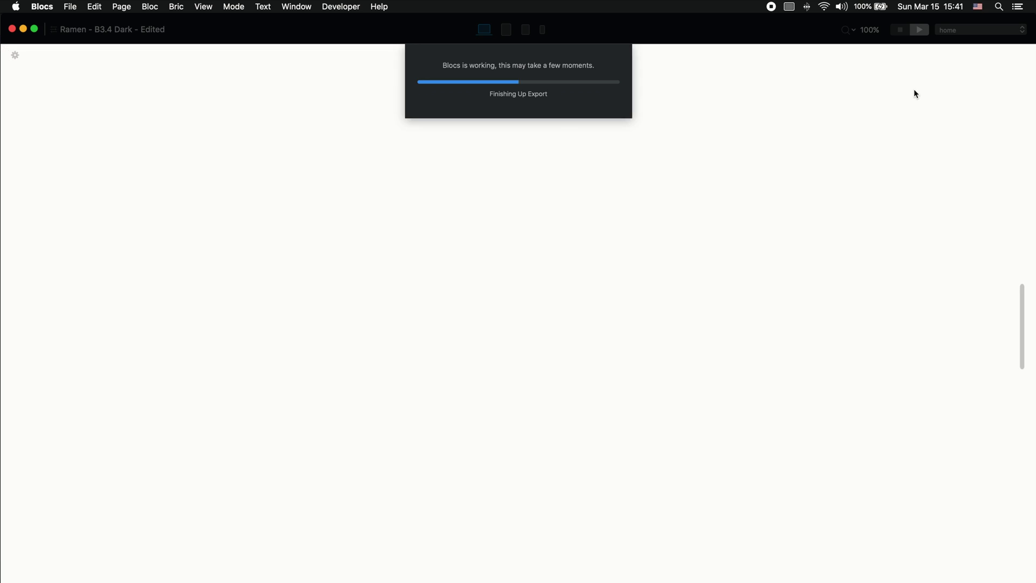
pyautogui.click(901, 30)
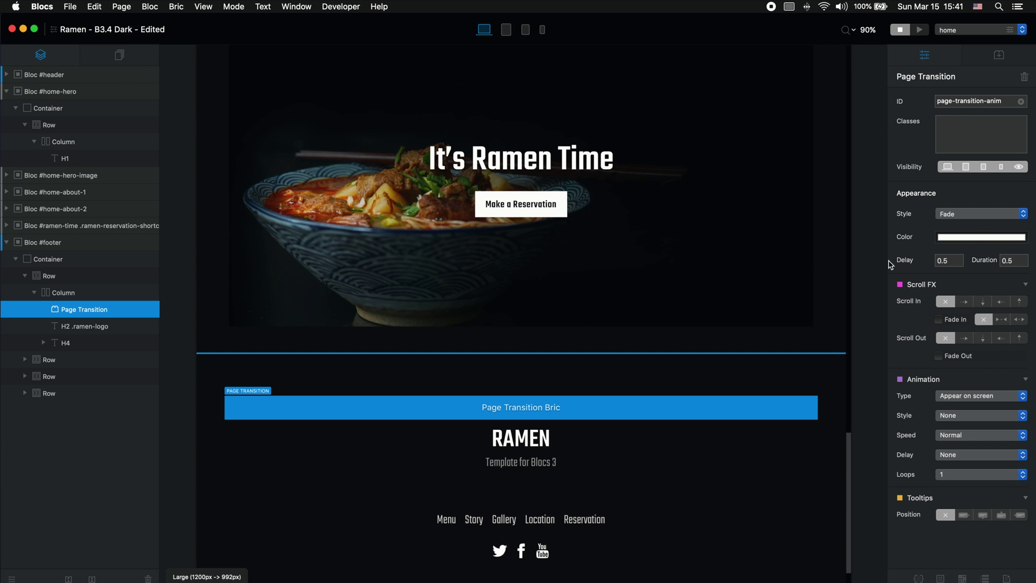
# Set the transition colour to Licorice black and duration to 1, then preview it
pyautogui.click(964, 243)
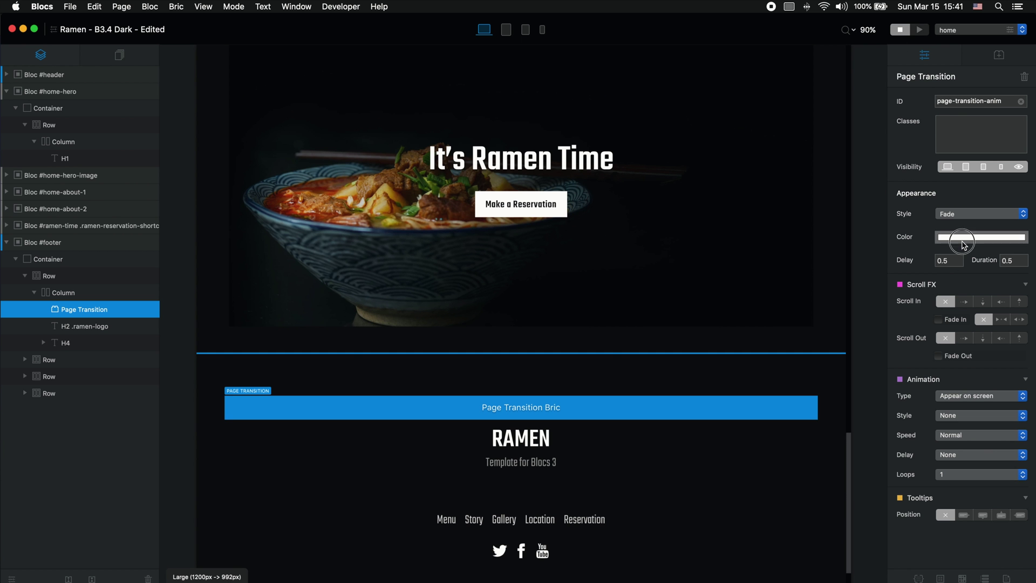
pyautogui.scroll(5, 834, 216)
pyautogui.click(835, 207)
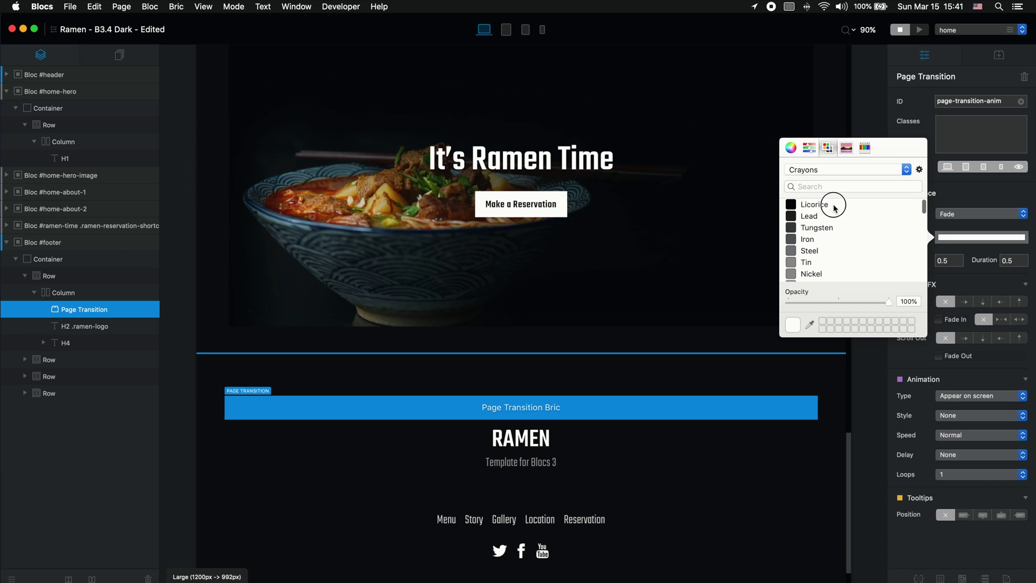
pyautogui.click(1009, 187)
pyautogui.doubleClick(1013, 260)
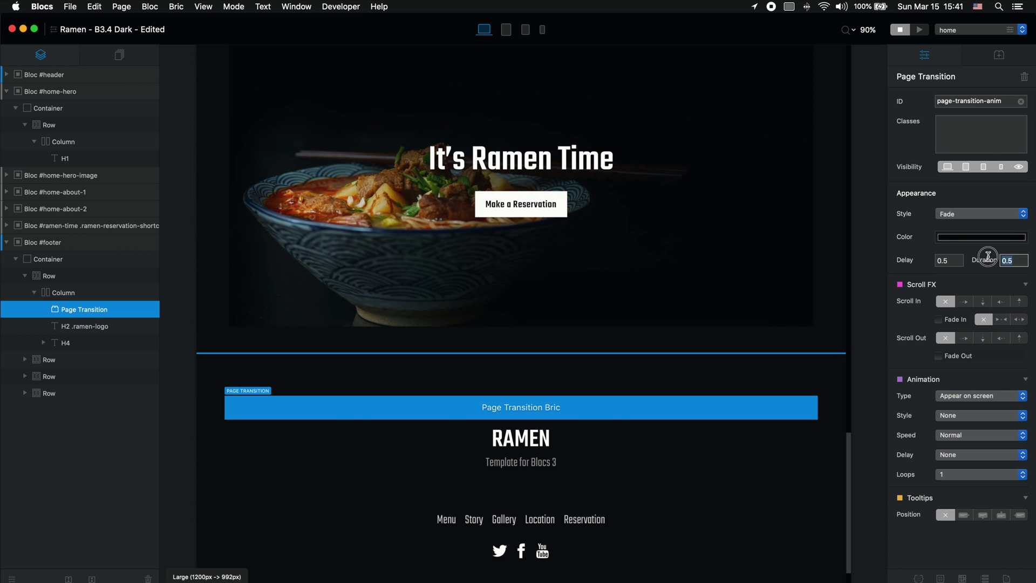
pyautogui.write('1')
pyautogui.click(920, 30)
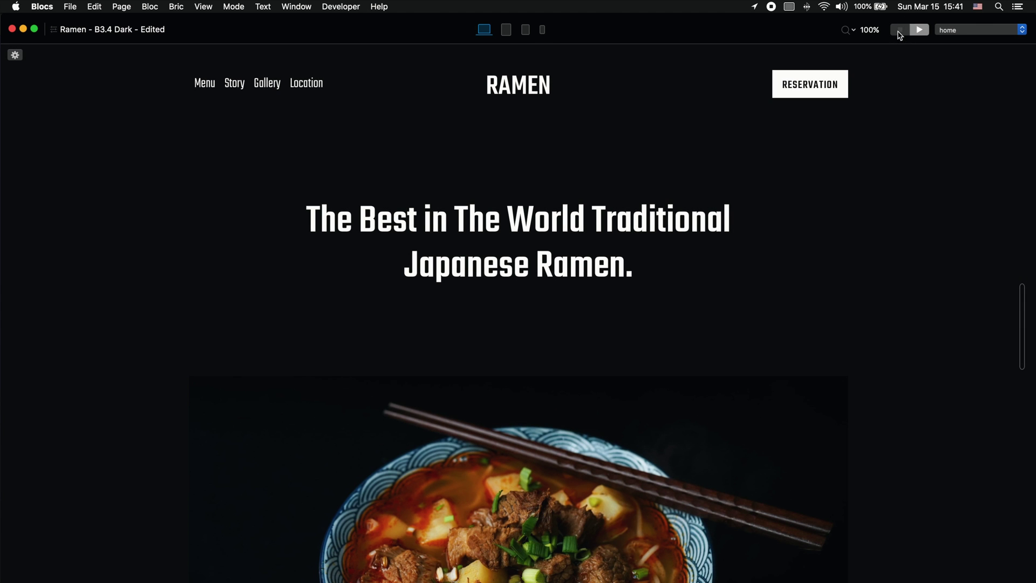
# Return from the preview to the editor and bring up the bric library for another bric
pyautogui.click(900, 33)
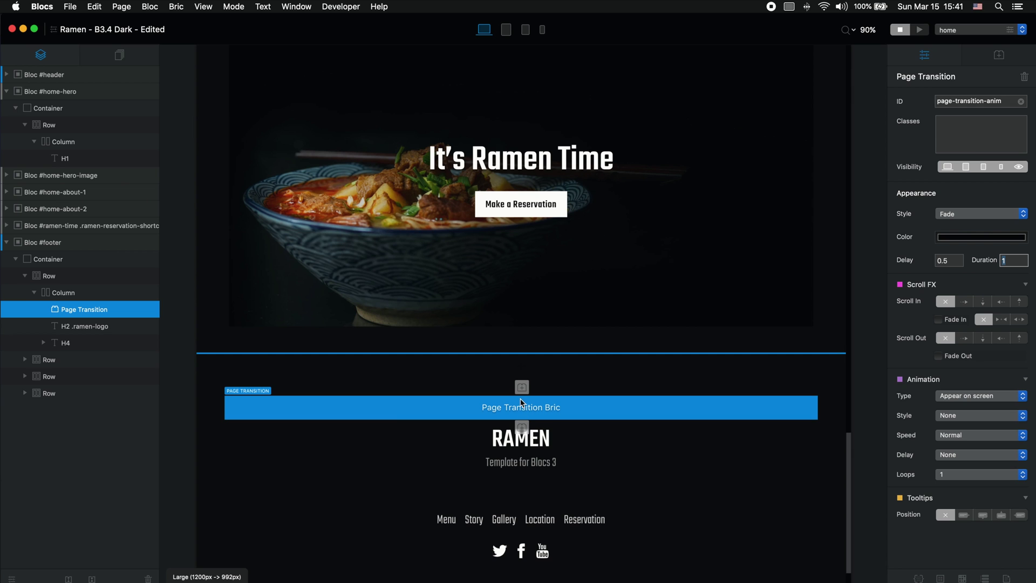
pyautogui.click(523, 428)
# Add a second Page Transition bric above RAMEN in the dark footer
pyautogui.click(376, 138)
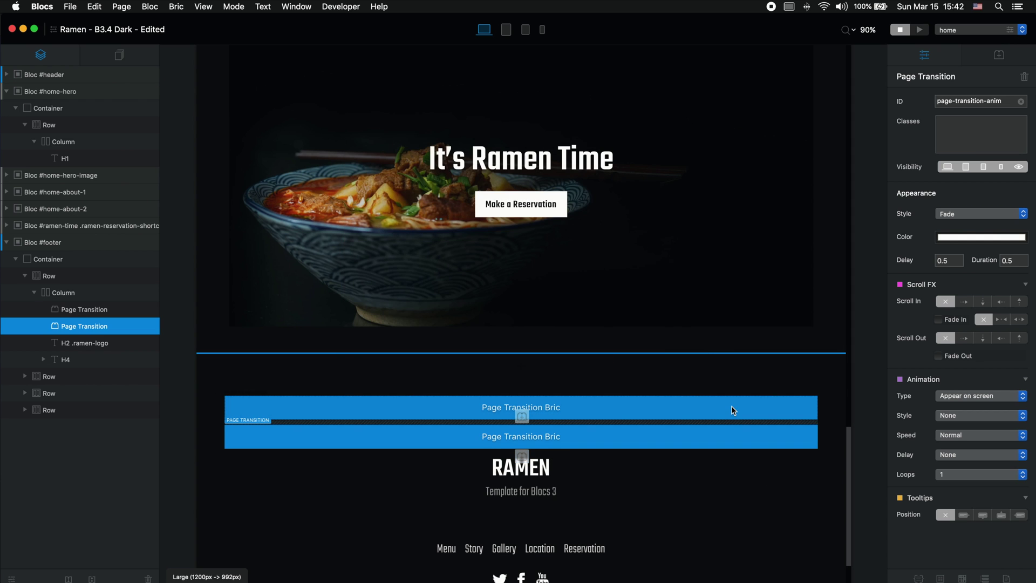
pyautogui.click(735, 384)
pyautogui.click(724, 412)
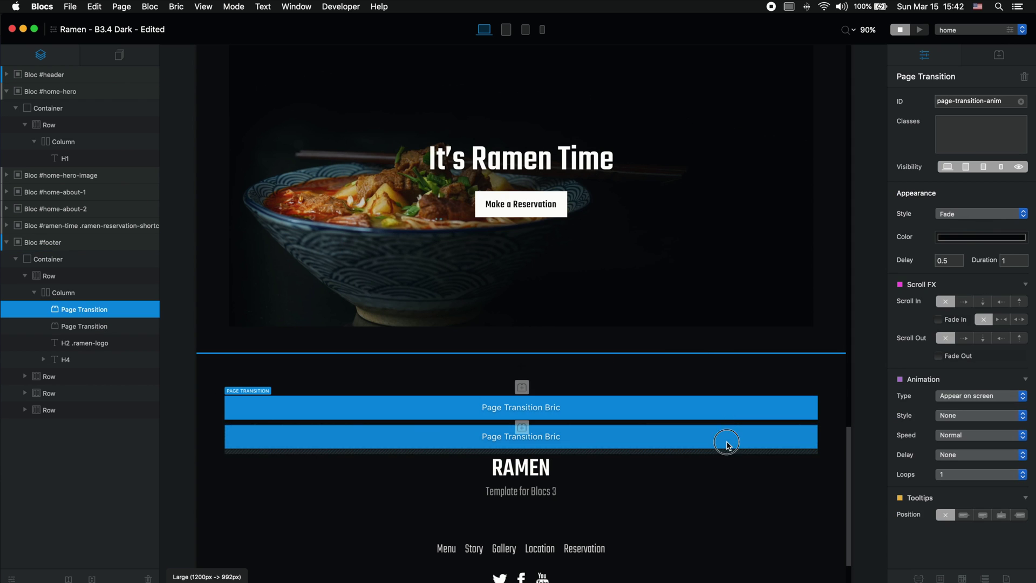
pyautogui.click(711, 433)
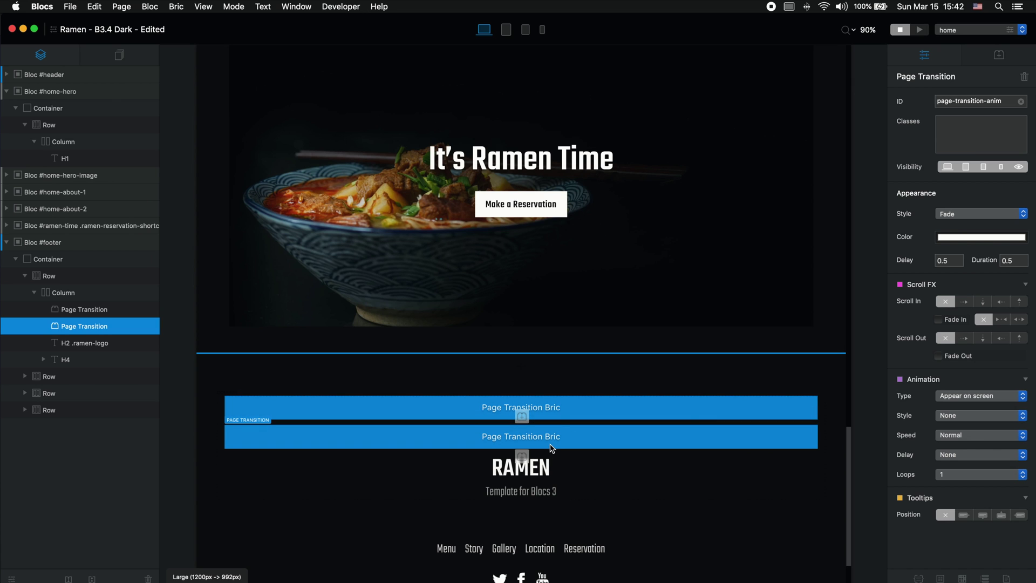
# Compare the two brics' settings, then open the second bric's colour choices
pyautogui.click(579, 401)
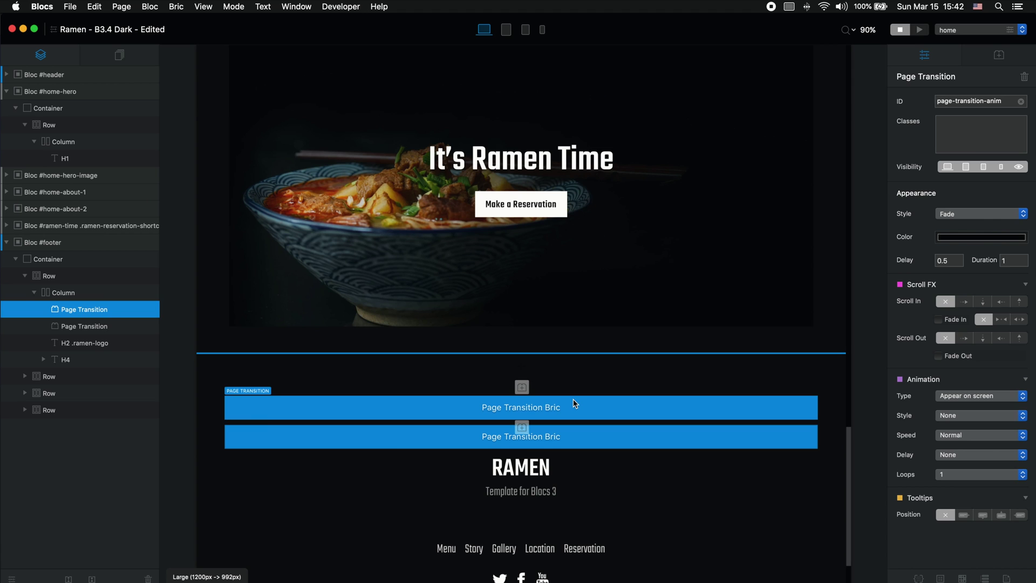
pyautogui.click(637, 435)
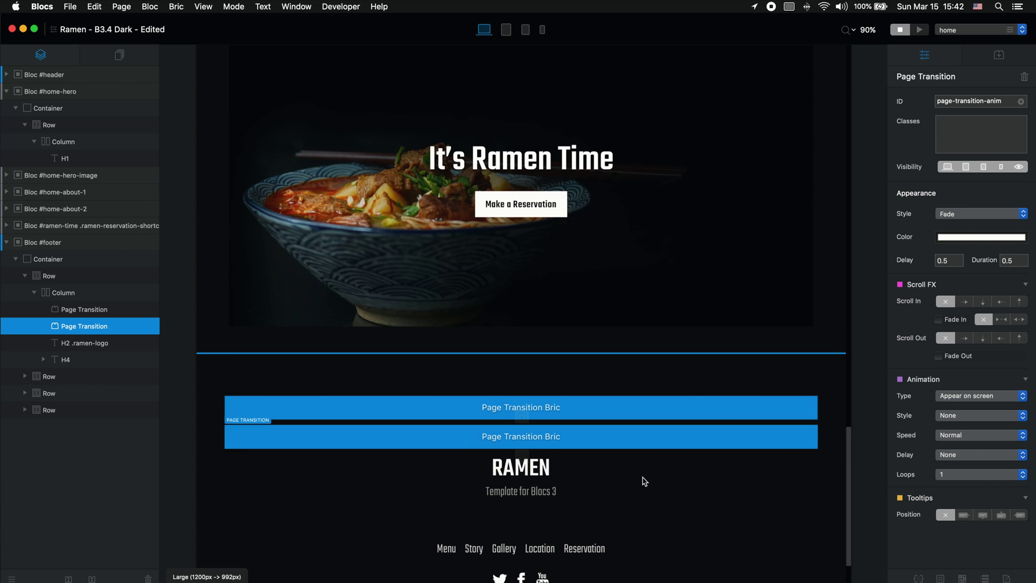
pyautogui.click(985, 242)
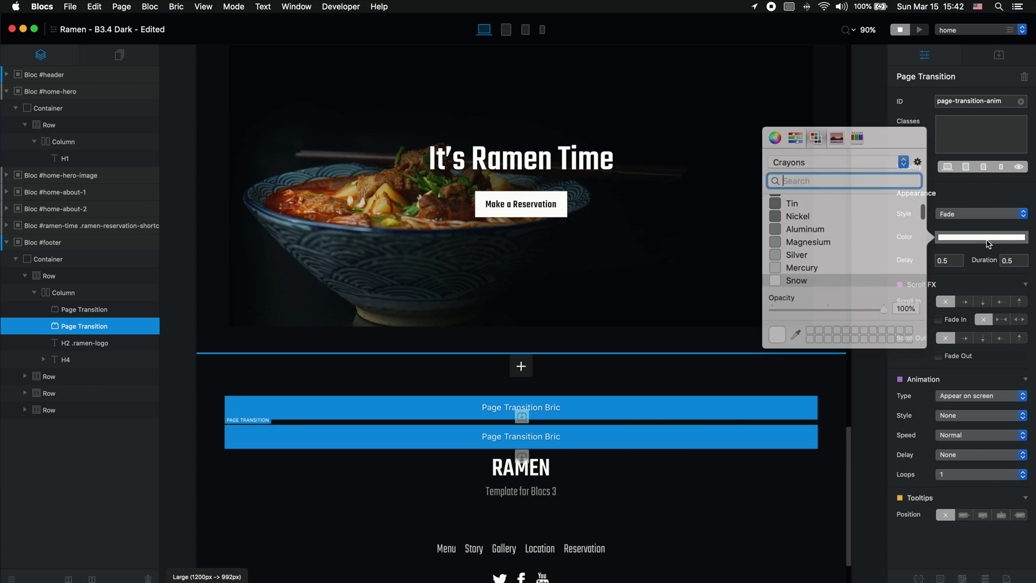
# Set the second bric's overlay colour to Cayenne red
pyautogui.scroll(-3, 879, 242)
pyautogui.scroll(2, 878, 242)
pyautogui.scroll(-4, 877, 242)
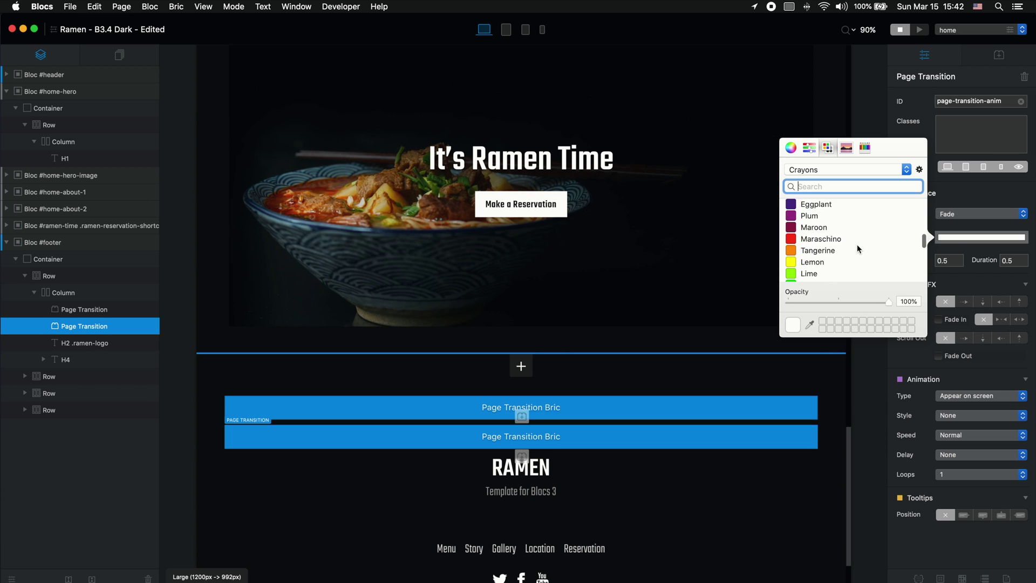
pyautogui.scroll(4, 858, 243)
pyautogui.click(817, 209)
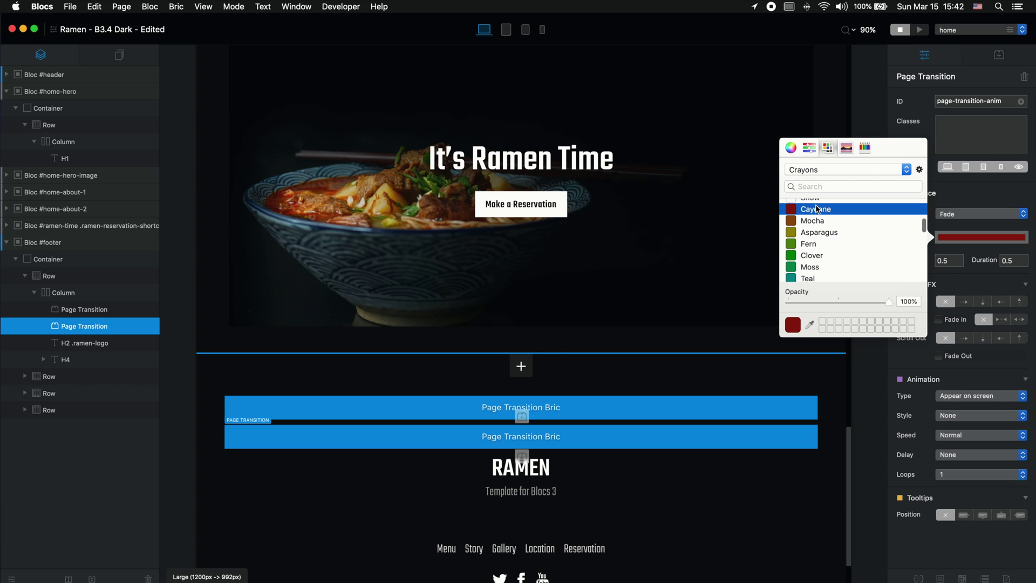
pyautogui.click(971, 213)
# Switch the second bric to the Split Y style with a 1-second duration
pyautogui.click(972, 213)
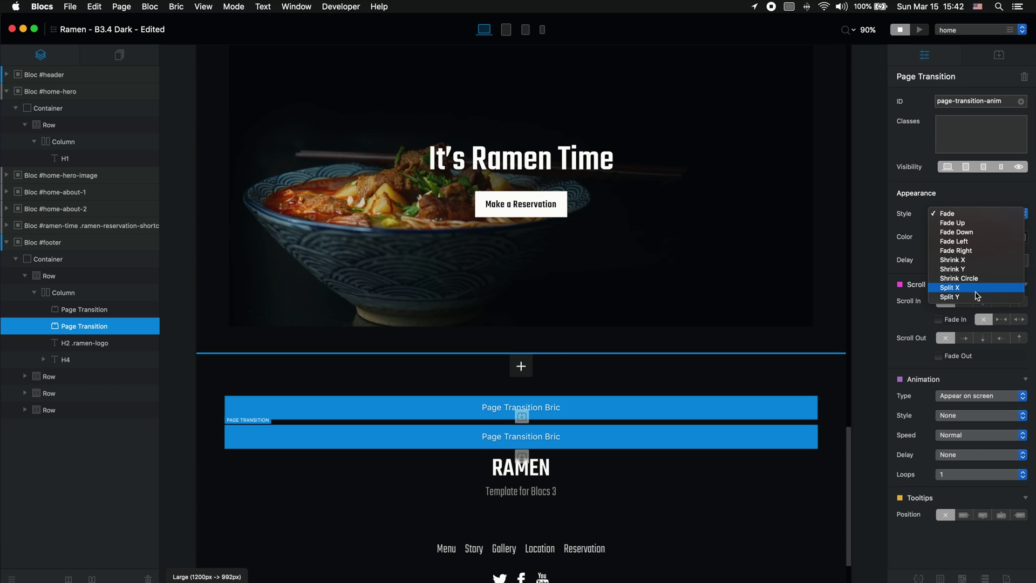
pyautogui.click(977, 296)
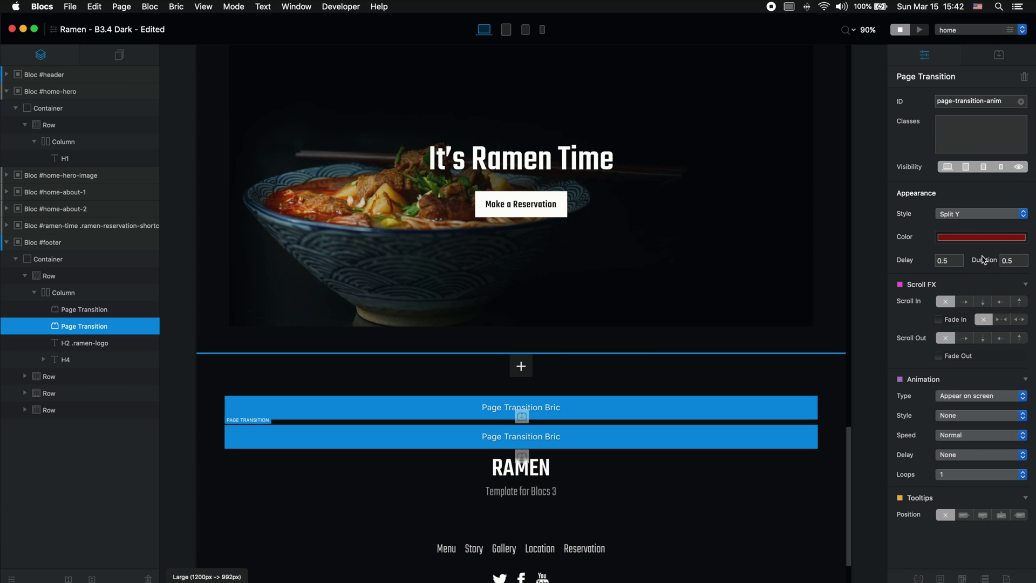
pyautogui.click(1019, 261)
pyautogui.write('1')
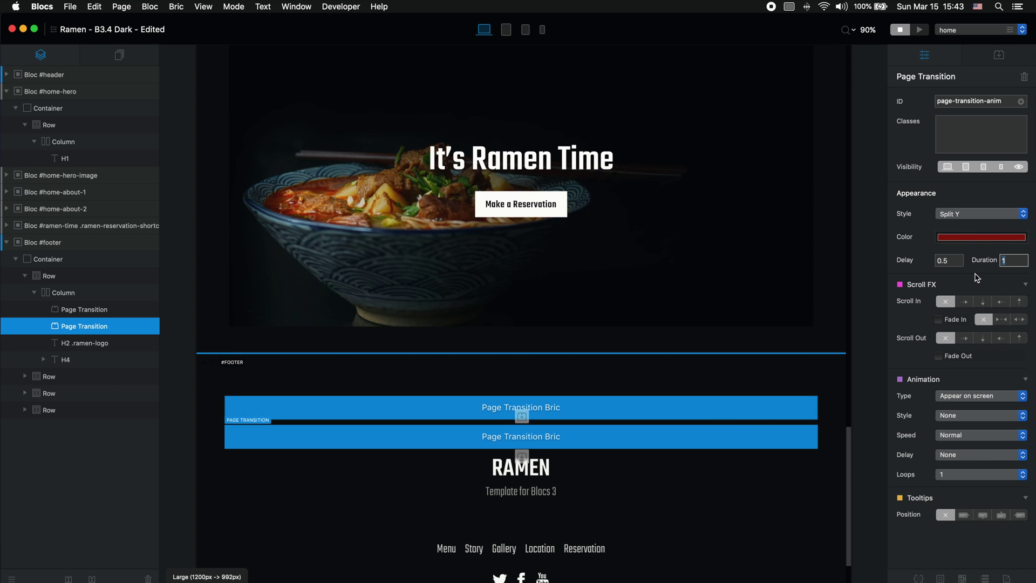
pyautogui.hotkey('shift', 'Tab')
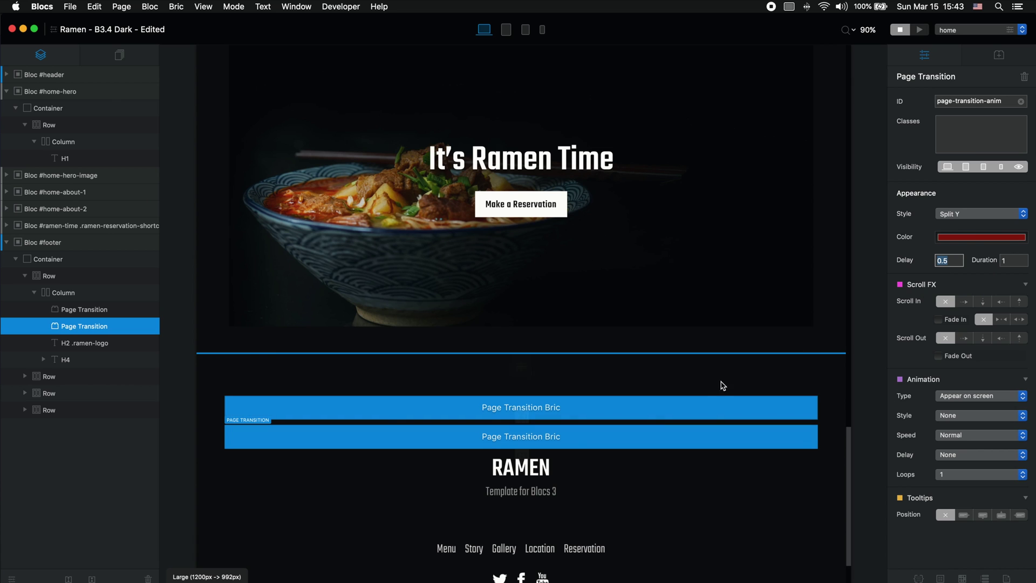
# Set the first Page Transition bric's delay to 1.5 seconds and preview the site
pyautogui.click(705, 406)
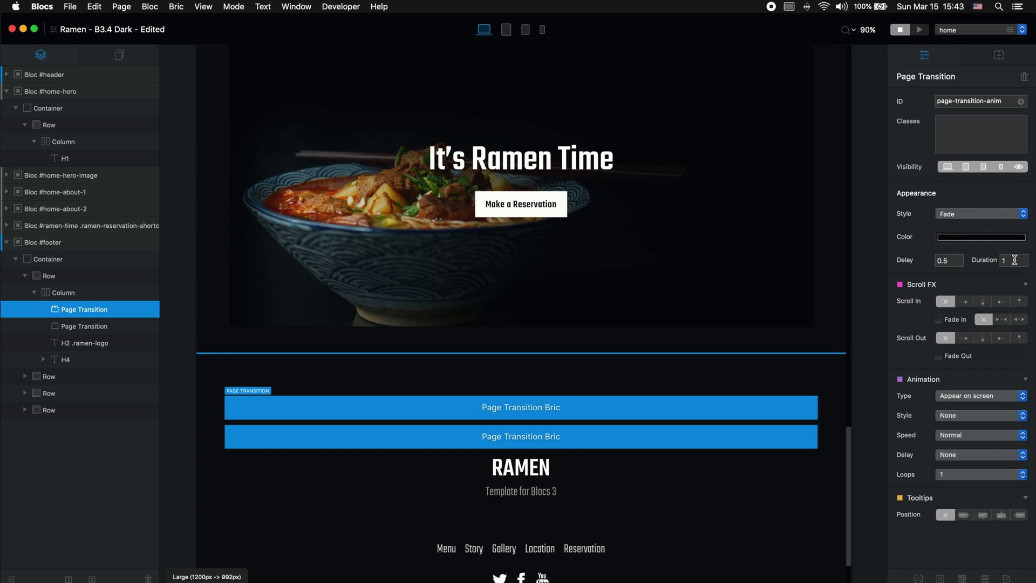
pyautogui.click(1008, 261)
pyautogui.click(942, 262)
pyautogui.moveTo(942, 261); pyautogui.dragTo(928, 270)
pyautogui.write('1')
pyautogui.click(960, 260)
pyautogui.moveTo(938, 260); pyautogui.dragTo(955, 262)
pyautogui.write('2')
pyautogui.click(920, 30)
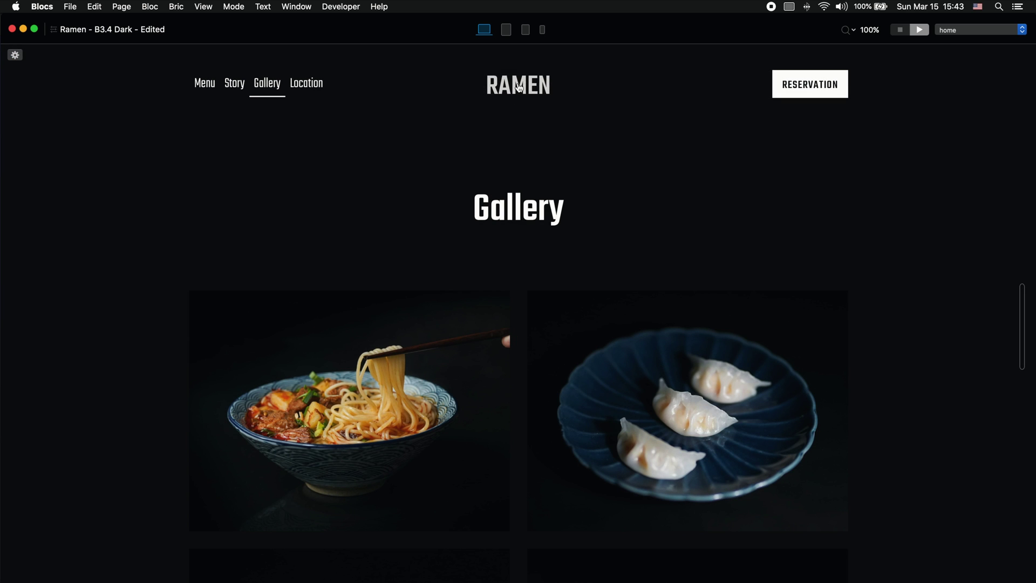
# Go from the Gallery page back home via the RAMEN logo, then stop the preview
pyautogui.click(519, 88)
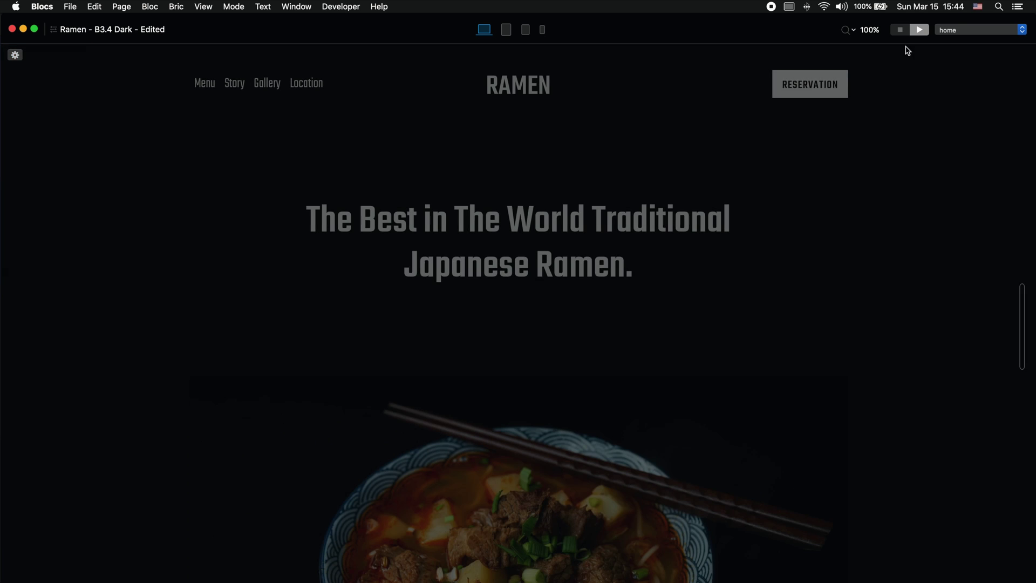
pyautogui.click(901, 31)
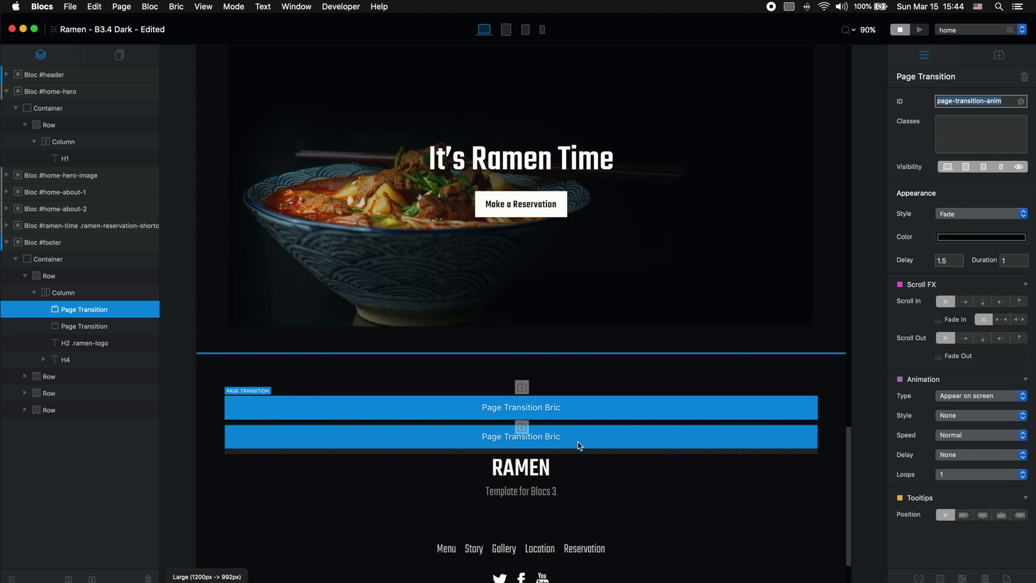
# Darken the second bric's red overlay colour to near-black with the colour wheel brightness slider
pyautogui.click(521, 432)
pyautogui.click(982, 238)
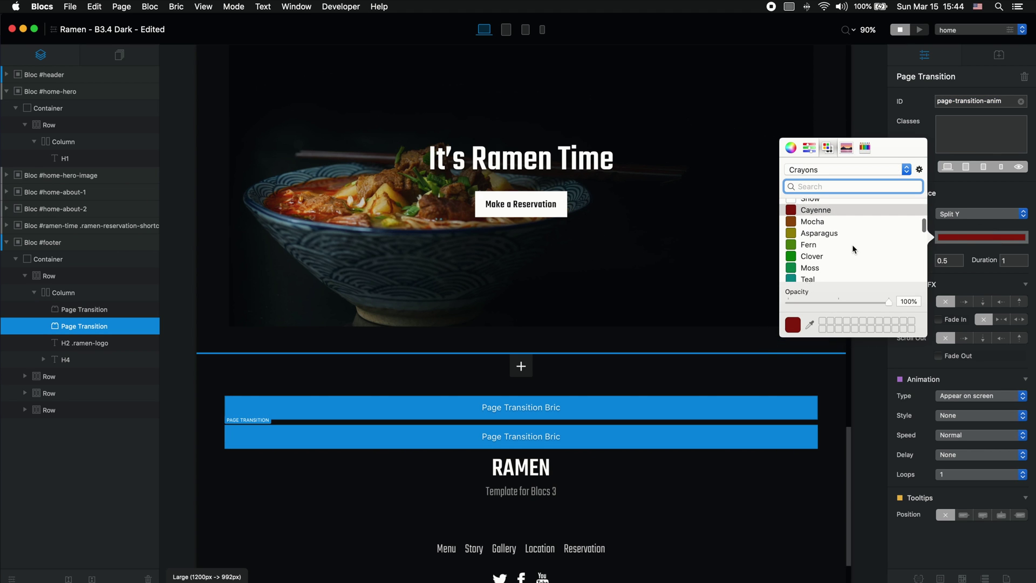
pyautogui.click(790, 148)
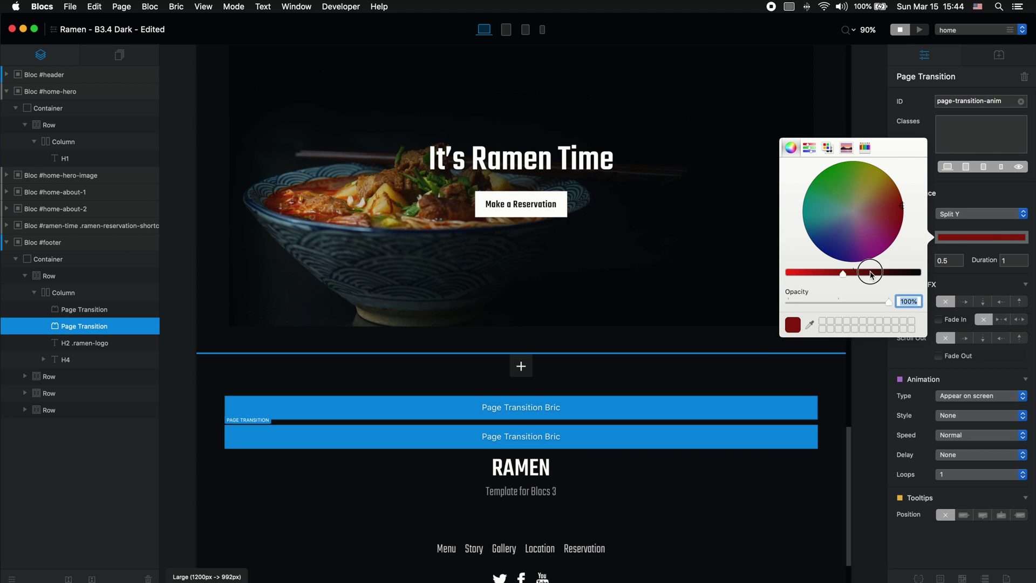
pyautogui.moveTo(867, 272); pyautogui.dragTo(894, 274)
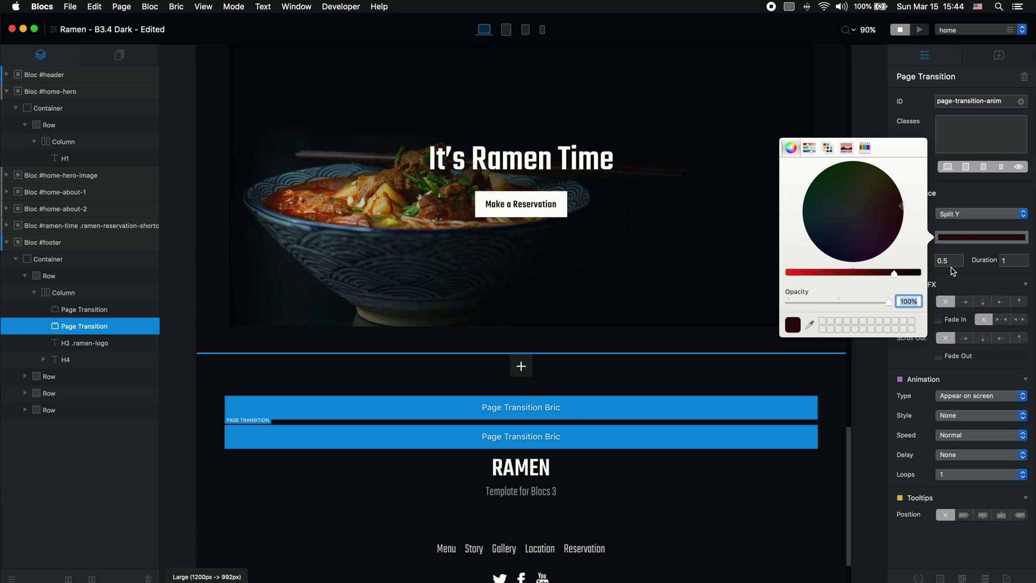
pyautogui.click(977, 200)
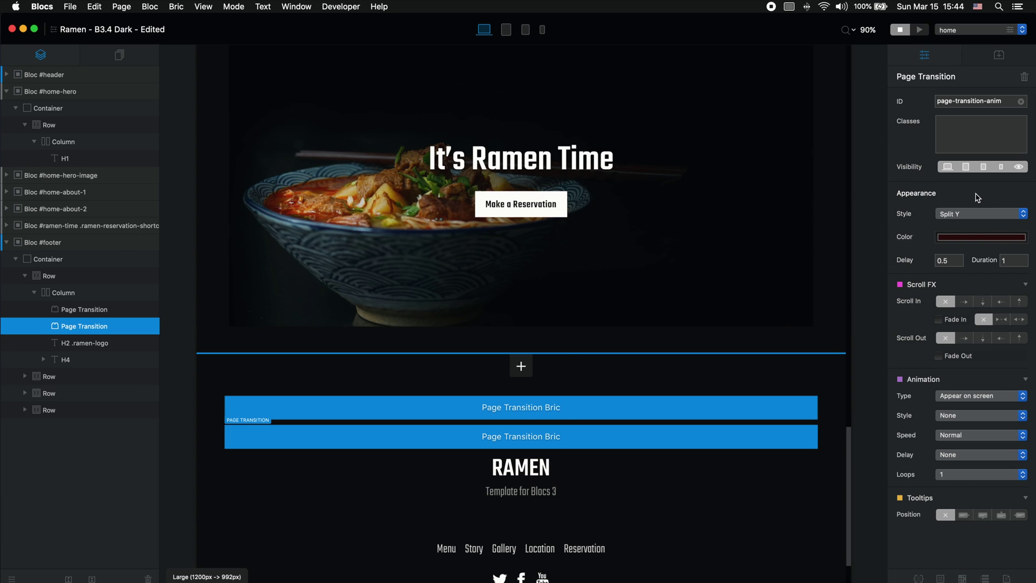
pyautogui.click(530, 409)
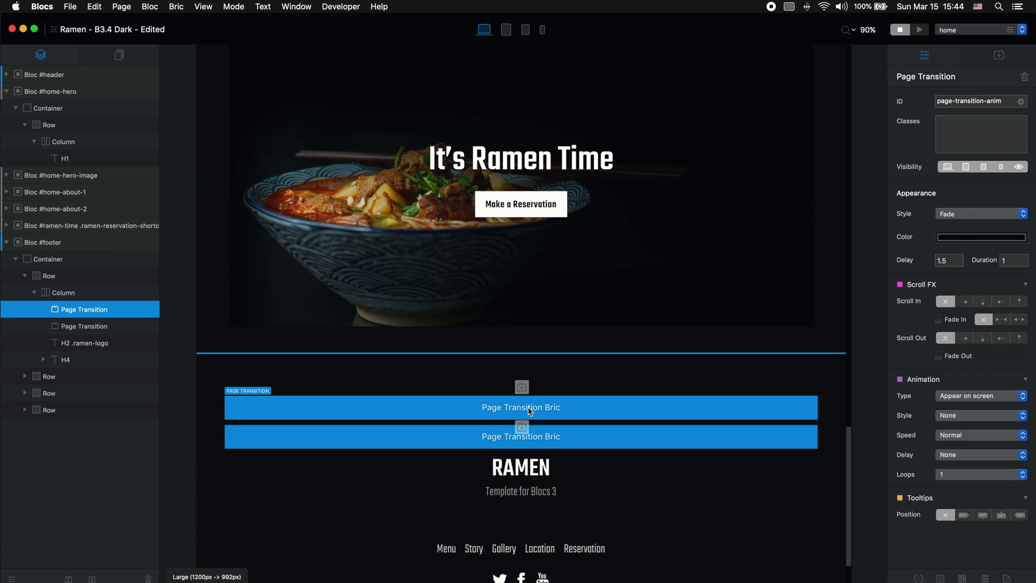
# Add a third Page Transition bric and set its overlay colour to Ocean blue
pyautogui.click(522, 428)
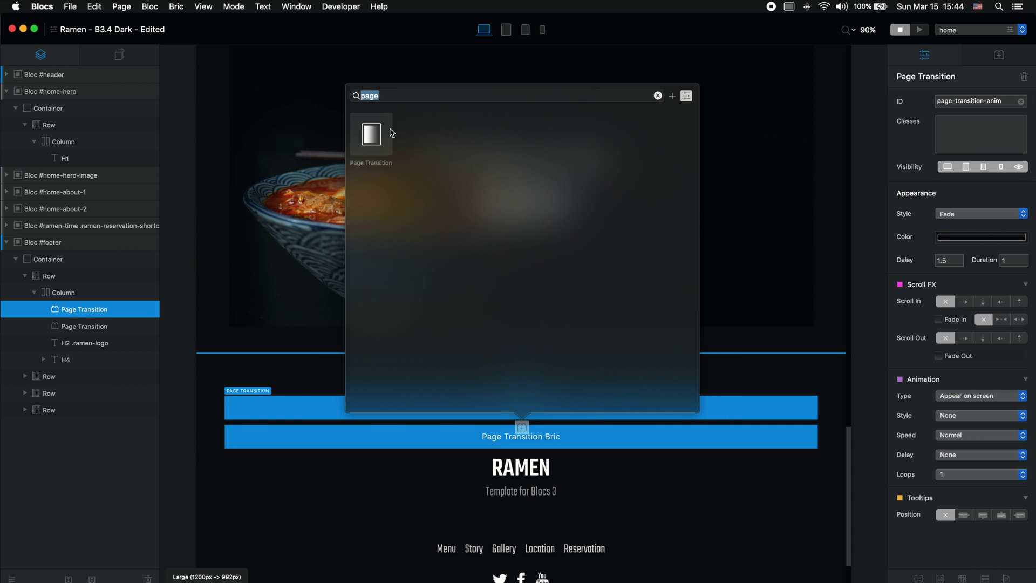
pyautogui.click(377, 143)
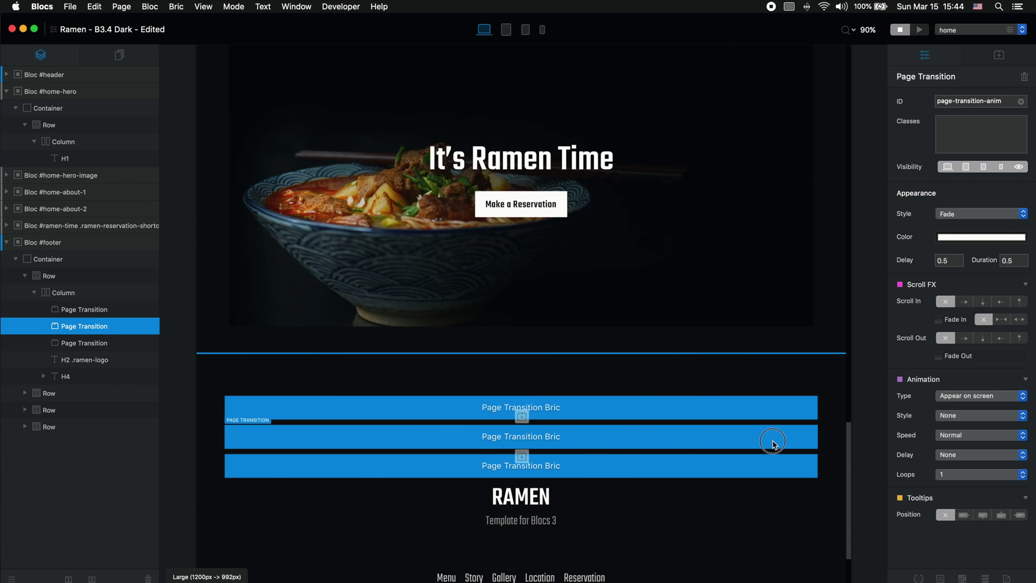
pyautogui.click(988, 238)
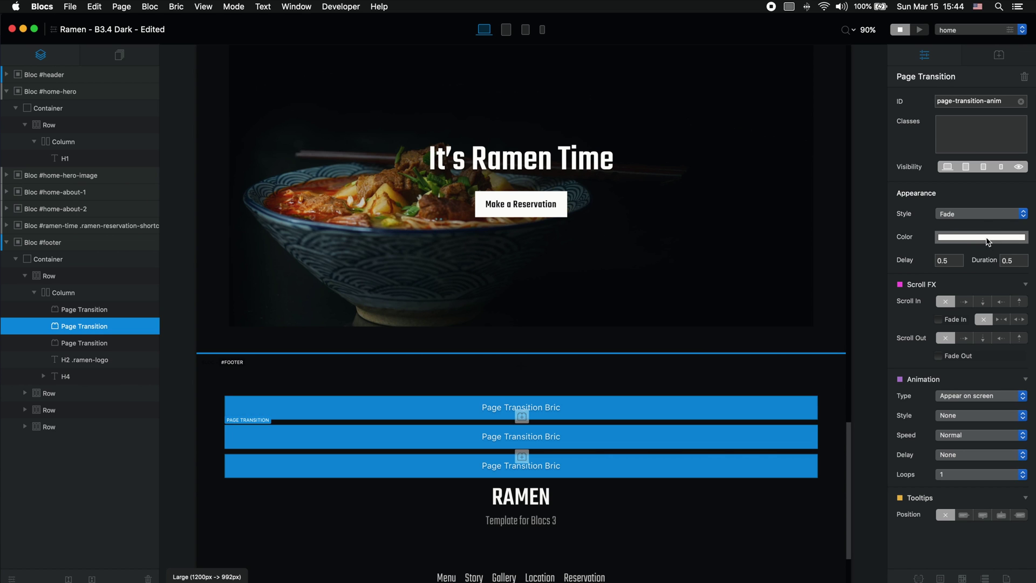
pyautogui.click(827, 149)
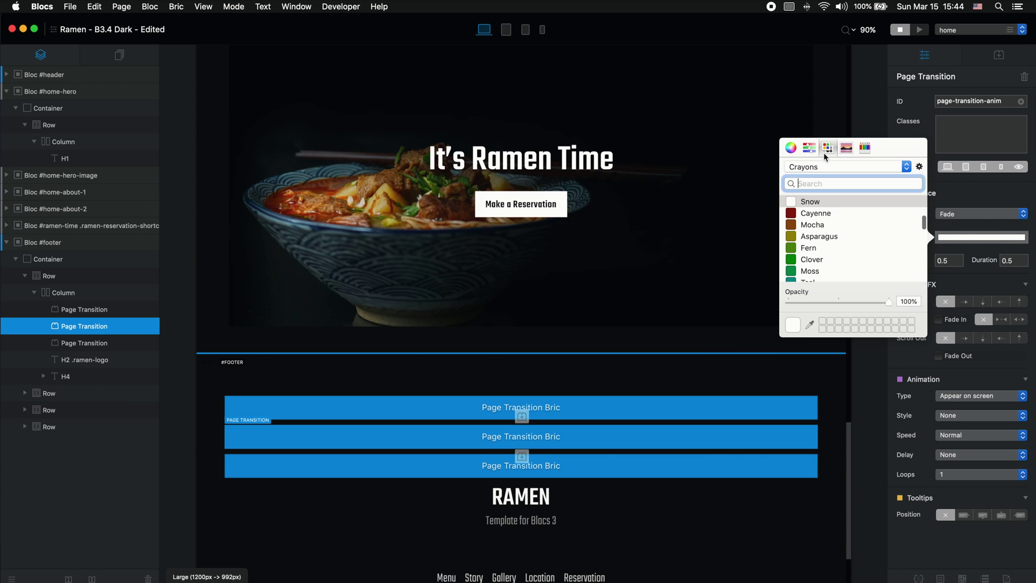
pyautogui.scroll(-3, 827, 244)
pyautogui.click(825, 245)
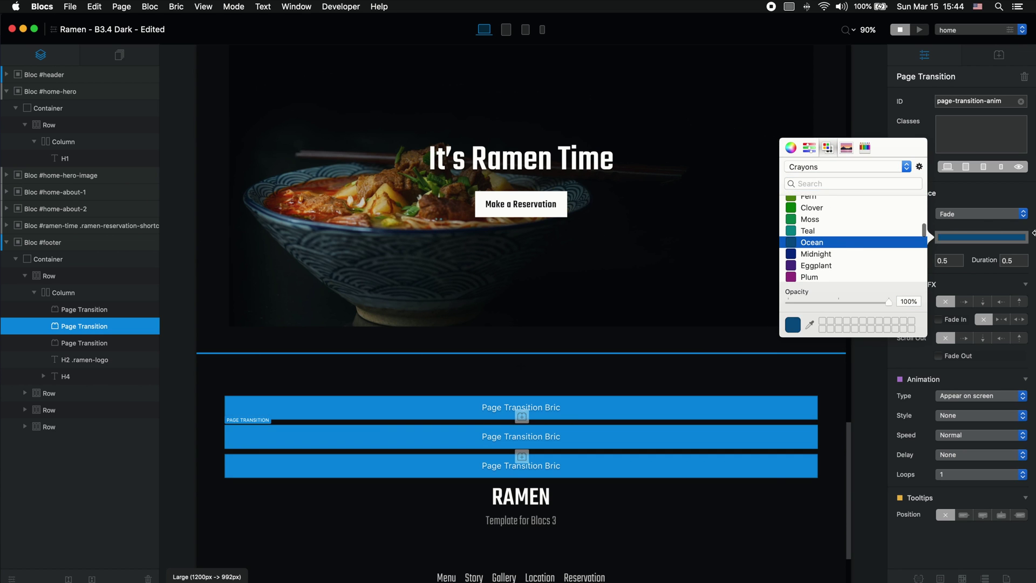
pyautogui.click(1013, 225)
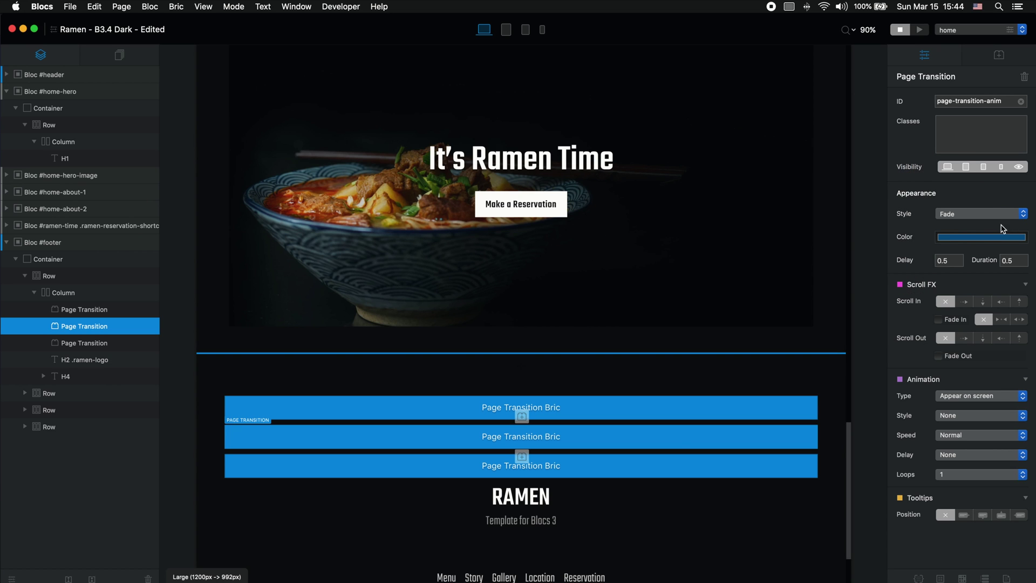
# Choose the Shrink X transition style, then start editing the third bric's delay
pyautogui.click(1004, 215)
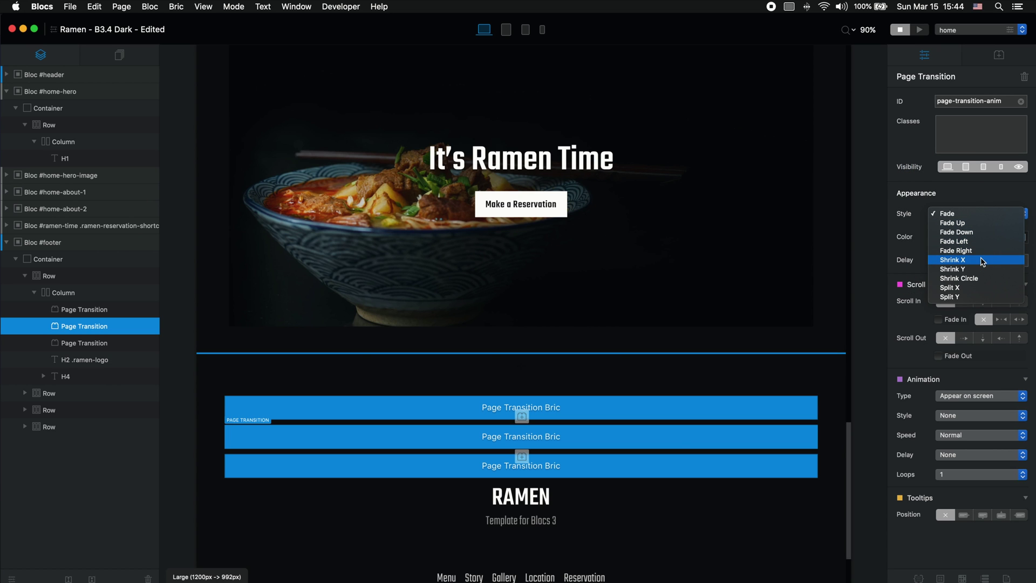
pyautogui.click(967, 297)
pyautogui.click(651, 474)
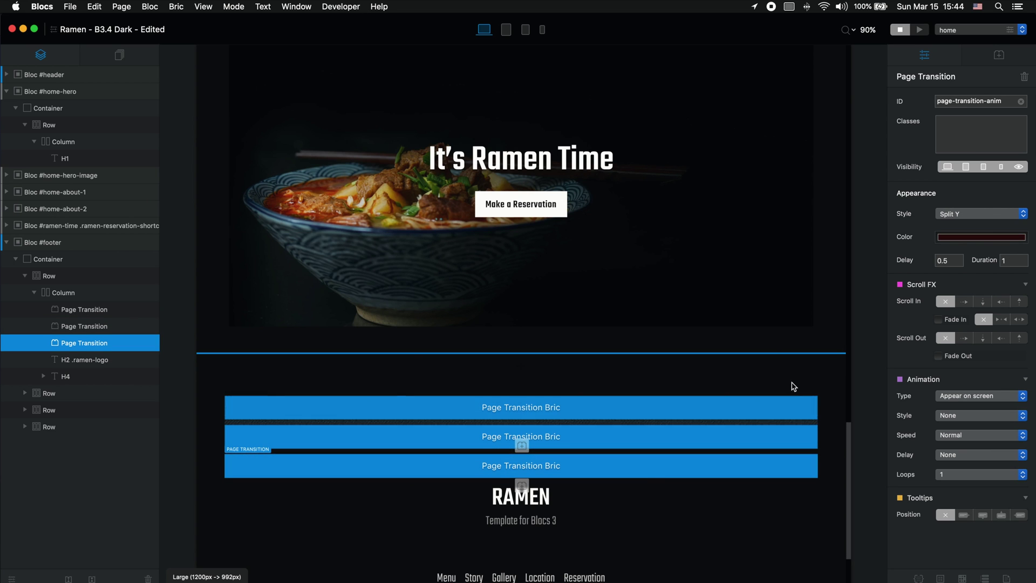
pyautogui.doubleClick(951, 262)
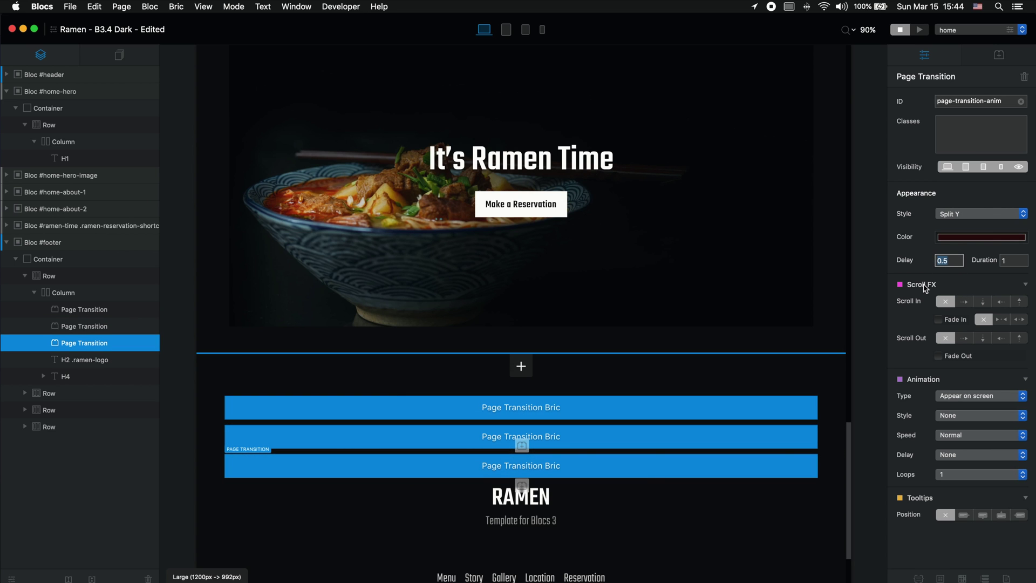
# Give the second Page Transition bric a 1.5-second delay and 1-second duration
pyautogui.doubleClick(1005, 261)
pyautogui.click(698, 435)
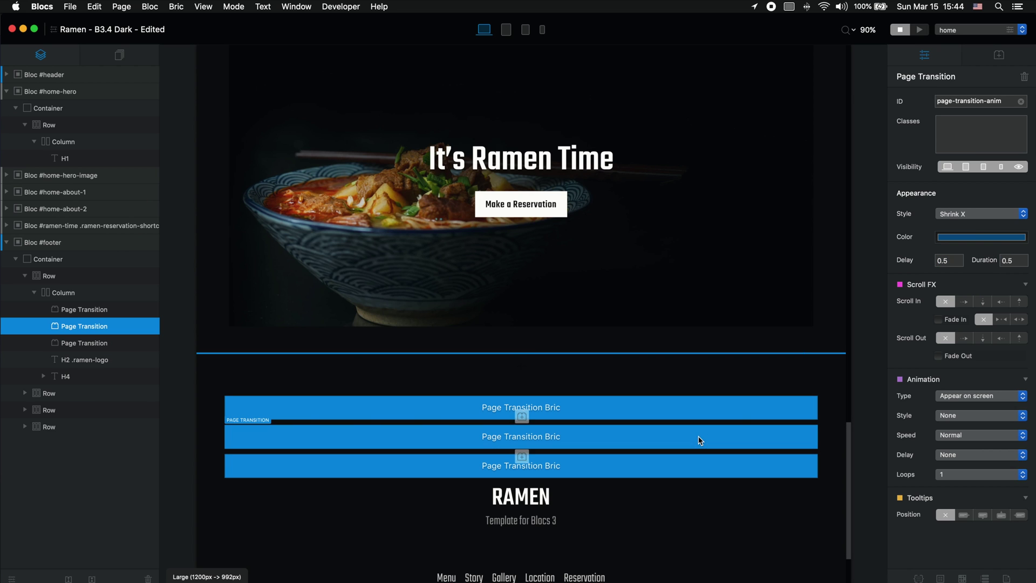
pyautogui.doubleClick(940, 259)
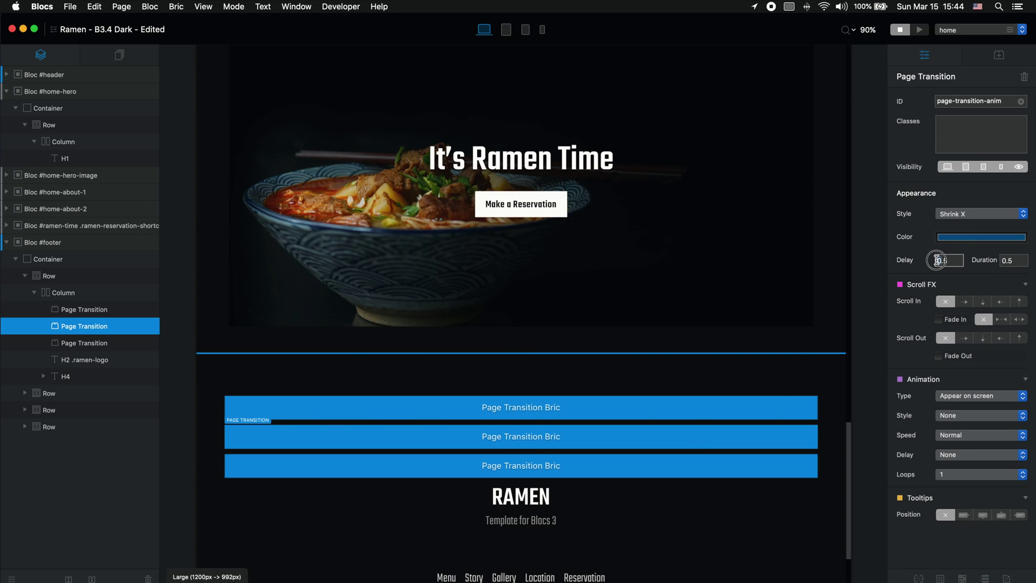
pyautogui.write('1')
pyautogui.doubleClick(1011, 260)
pyautogui.write('1')
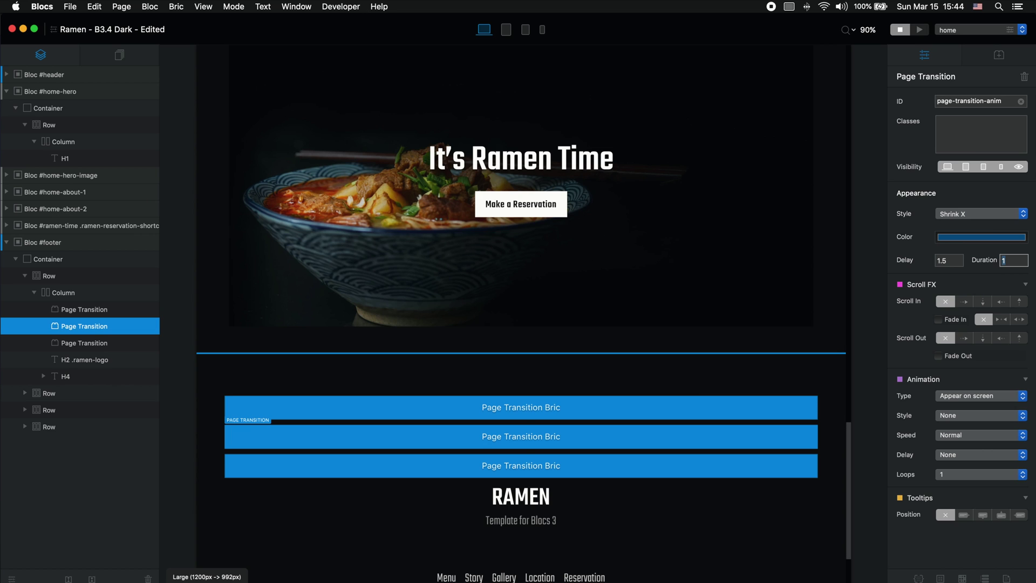
# Change the first, Fade-styled bric's delay to 2.5 seconds
pyautogui.click(649, 409)
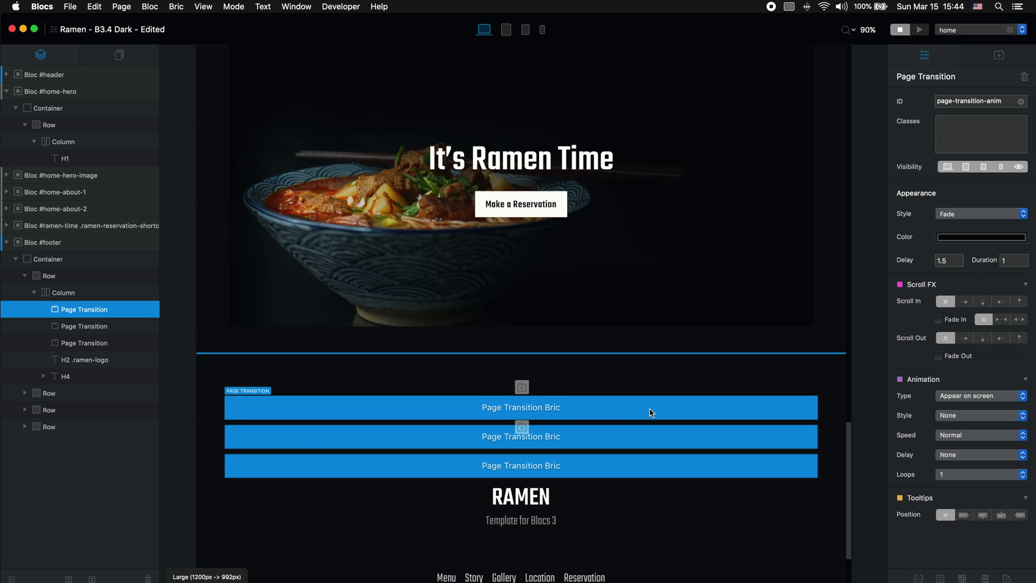
pyautogui.click(940, 260)
pyautogui.click(670, 462)
pyautogui.click(673, 428)
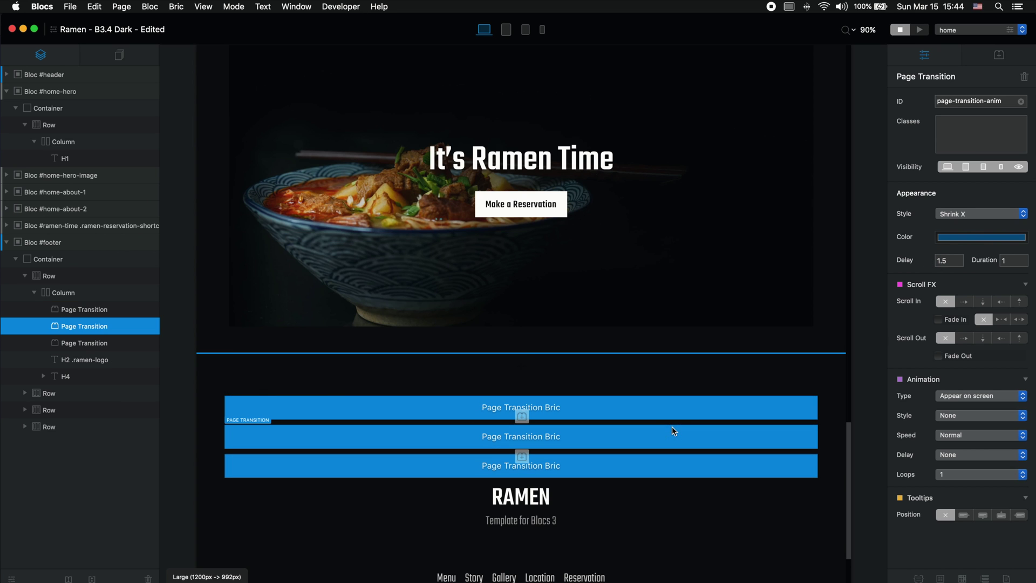
pyautogui.click(678, 411)
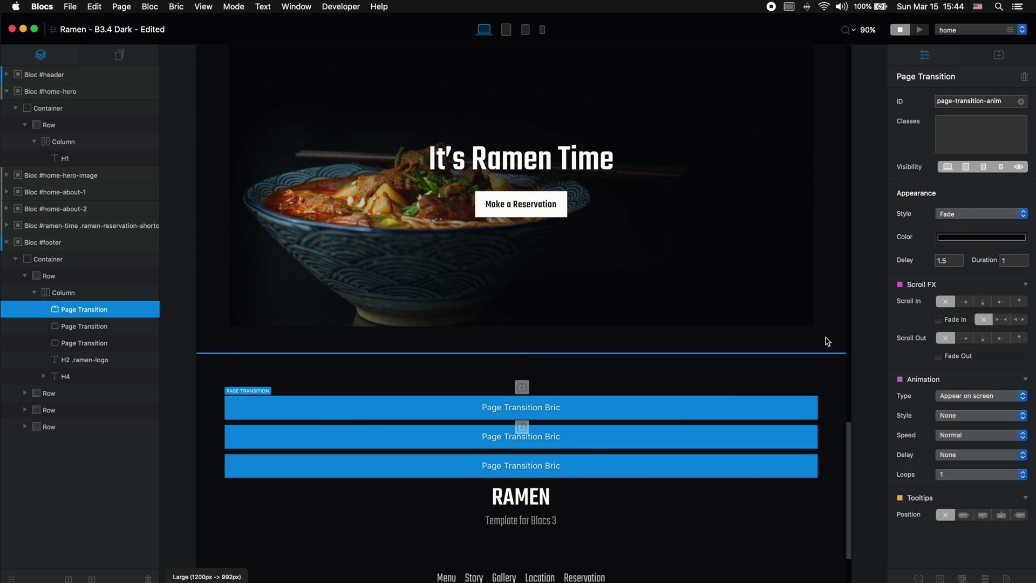
pyautogui.click(941, 260)
pyautogui.moveTo(941, 260); pyautogui.dragTo(933, 264)
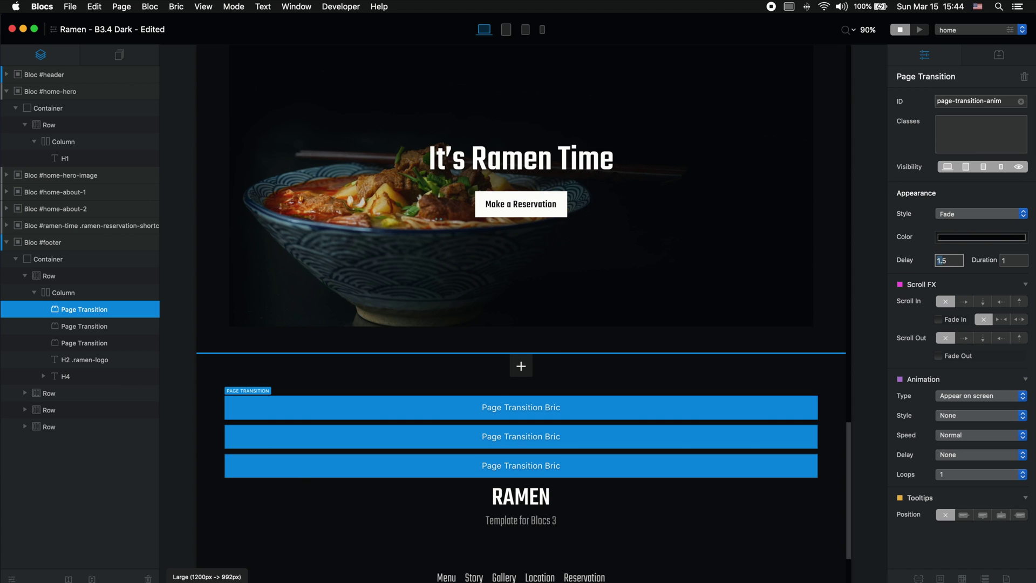
pyautogui.click(672, 431)
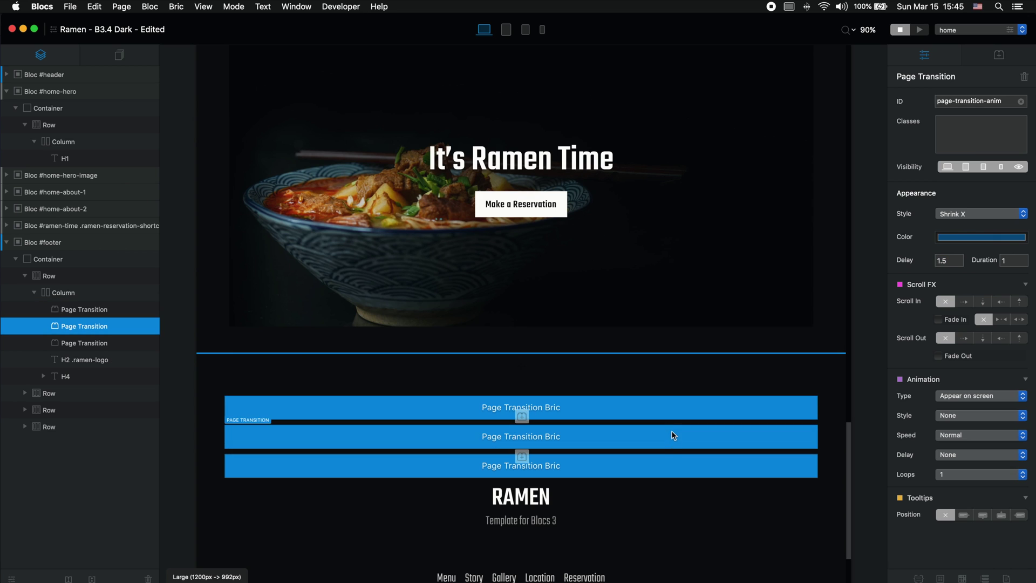
pyautogui.click(674, 459)
pyautogui.click(682, 415)
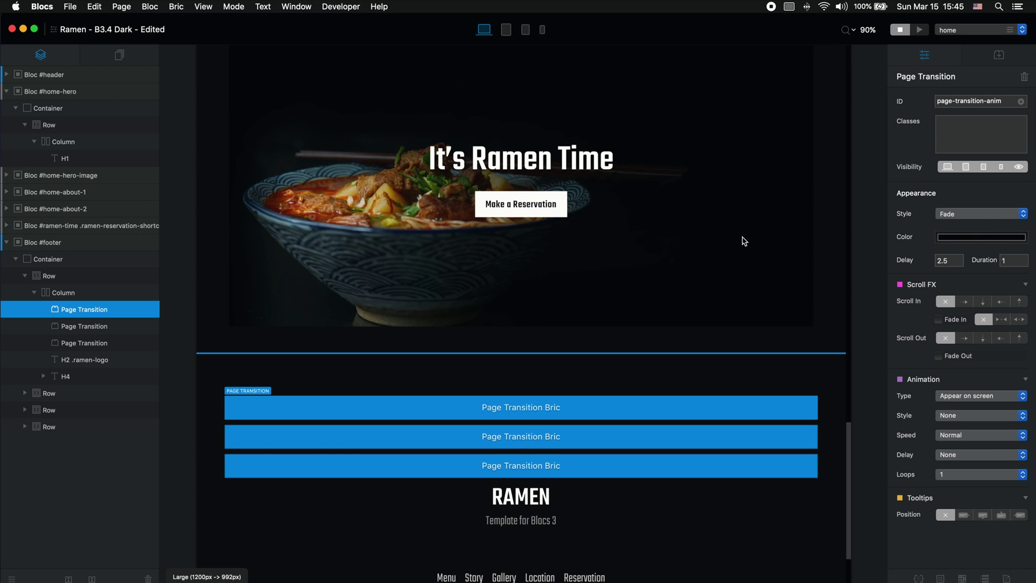
pyautogui.click(852, 33)
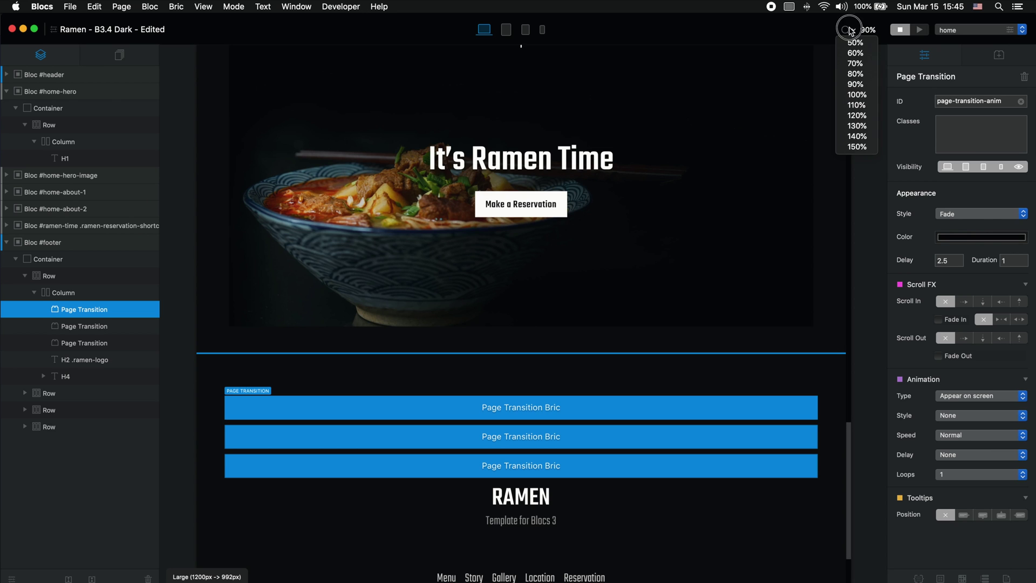
# Preview the page at 100% zoom, then delete the middle Page Transition bric
pyautogui.click(858, 98)
pyautogui.click(920, 29)
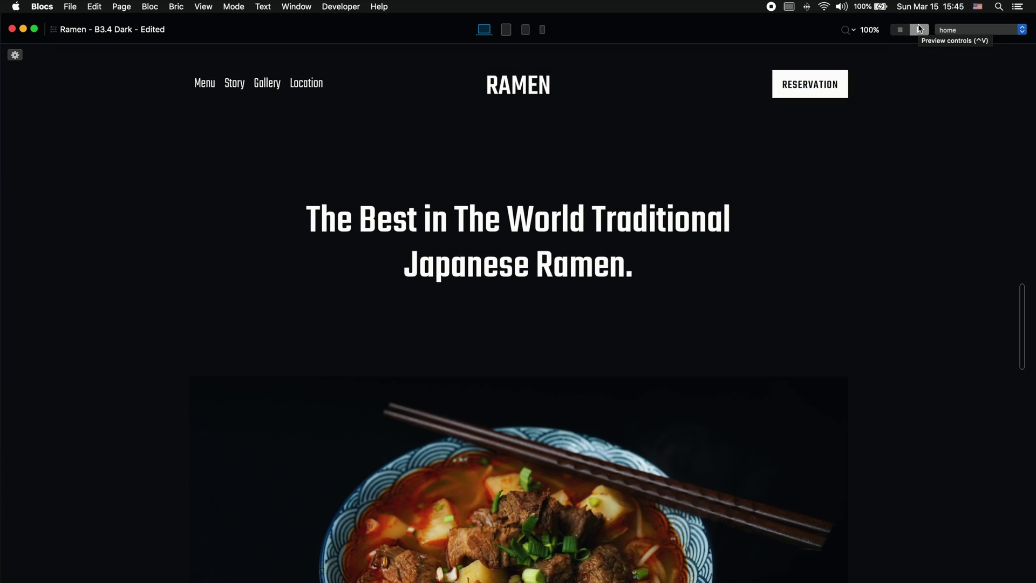
pyautogui.click(919, 28)
pyautogui.press('Delete')
pyautogui.scroll(-4, 590, 471)
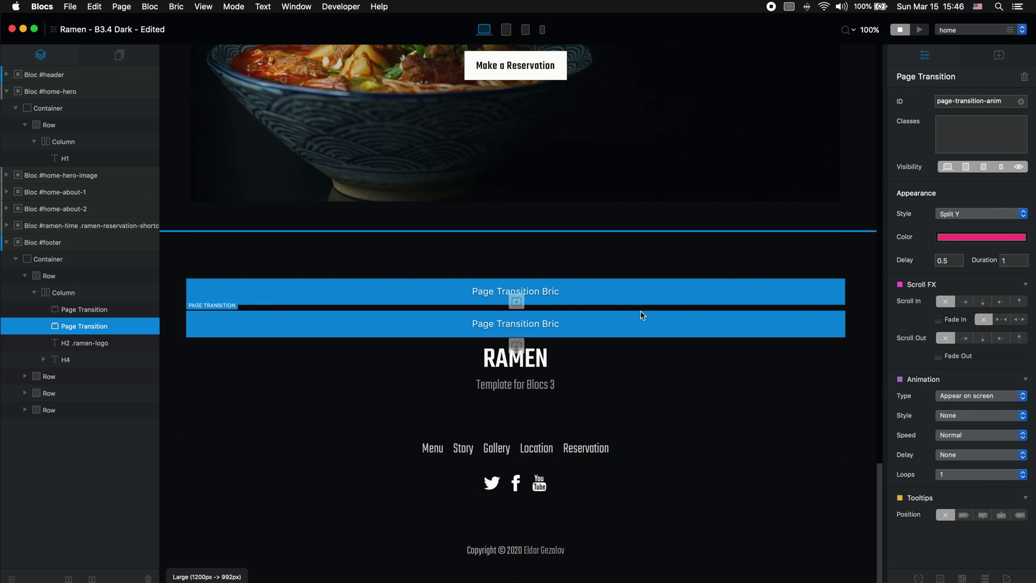
# Set the upper Page Transition bric to Fade with a 1-second duration
pyautogui.click(657, 296)
pyautogui.click(977, 215)
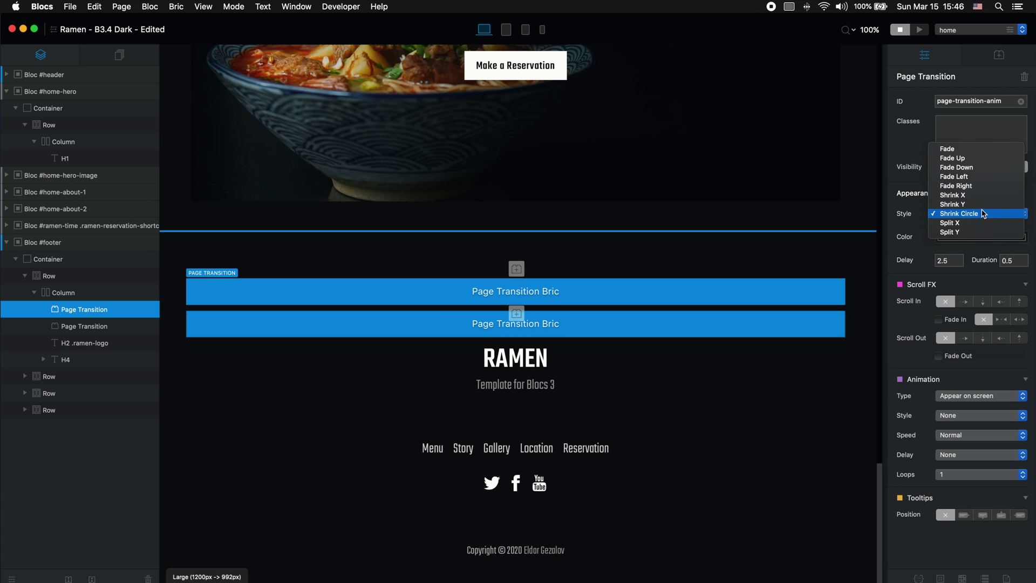
pyautogui.click(983, 151)
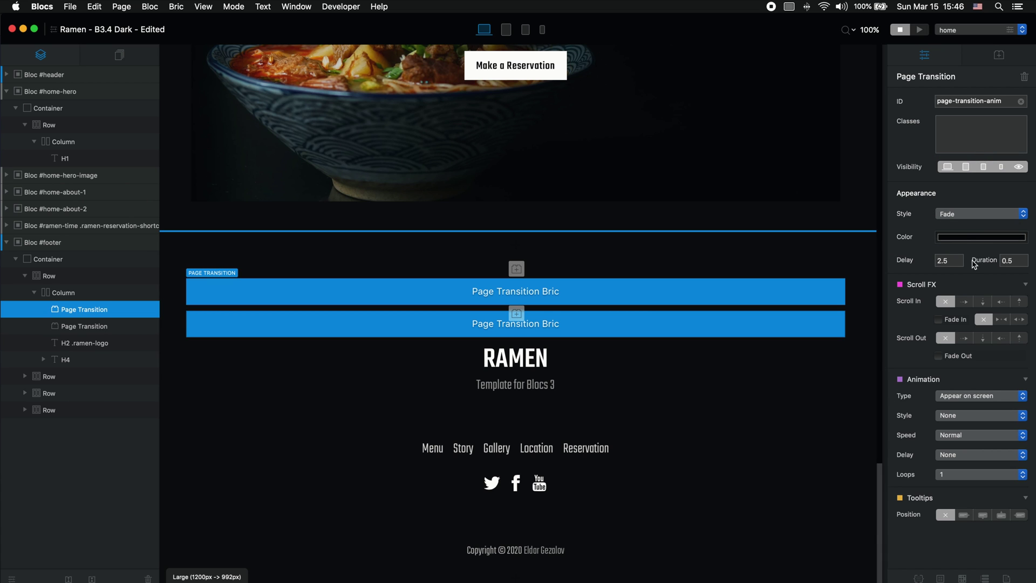
pyautogui.click(939, 260)
pyautogui.press('Tab')
pyautogui.write('1')
# Give the lower bric a Lead colour and Shrink Y style, then preview the page
pyautogui.click(562, 317)
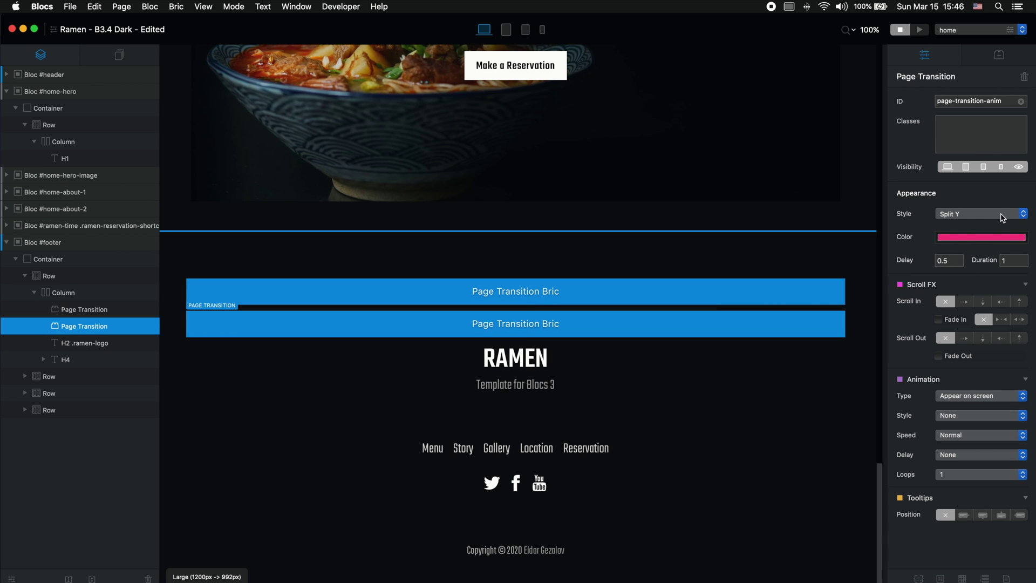
pyautogui.click(977, 238)
pyautogui.scroll(5, 842, 237)
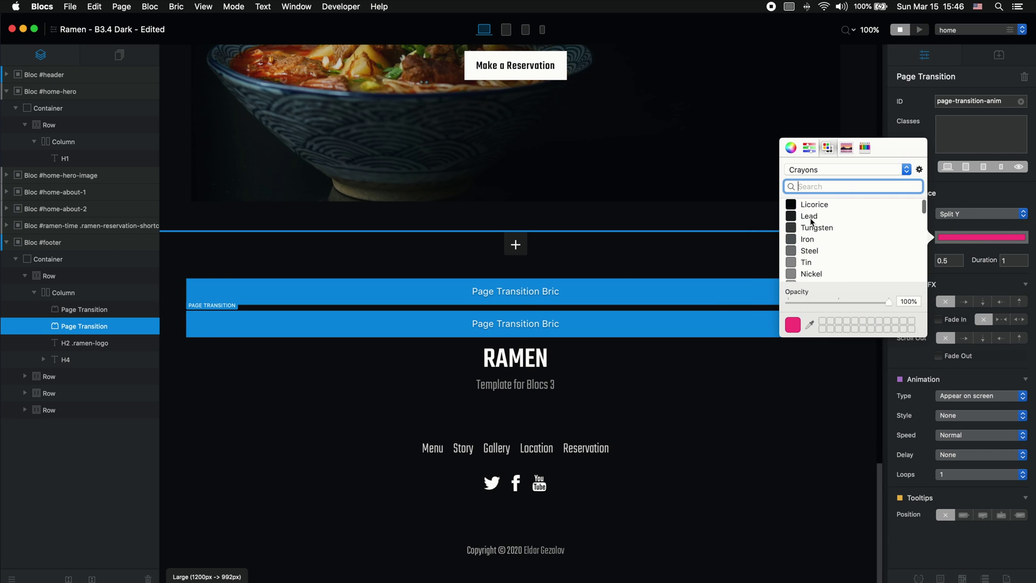
pyautogui.click(837, 217)
pyautogui.click(976, 264)
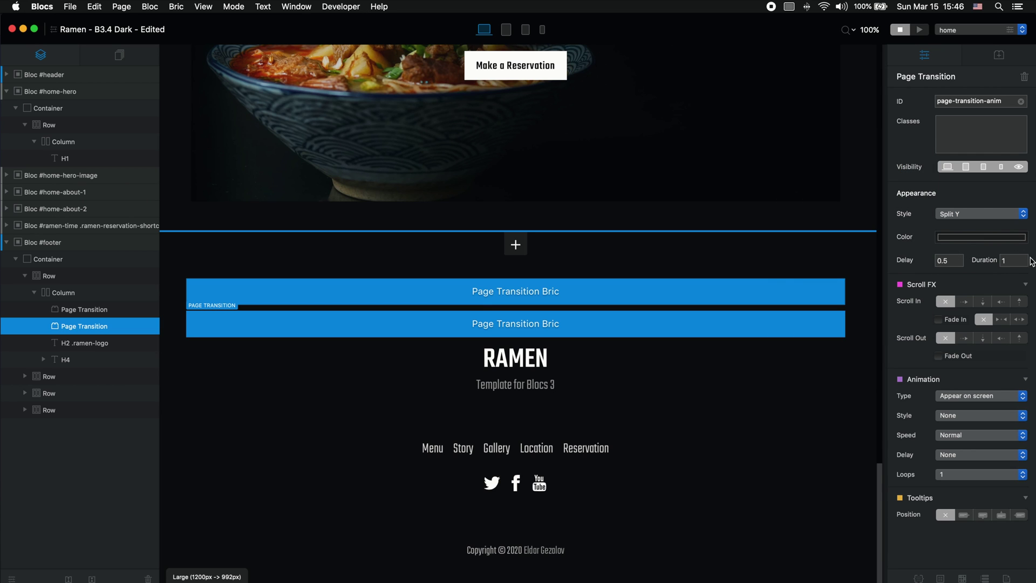
pyautogui.click(973, 219)
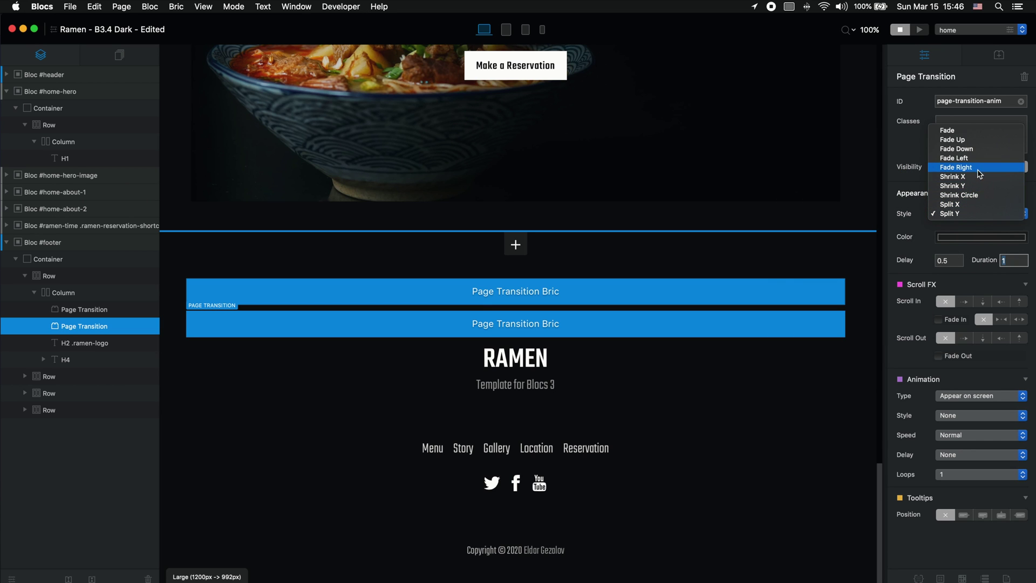
pyautogui.click(973, 187)
pyautogui.click(924, 30)
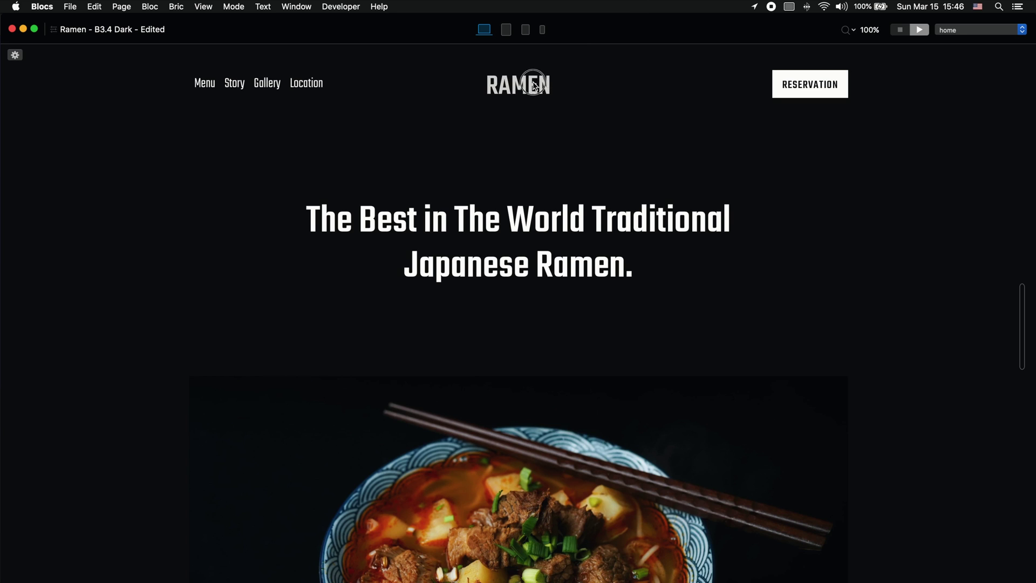
# Test the RAMEN logo transition, switch the lower footer bric back to Split Y, and re-preview
pyautogui.click(534, 85)
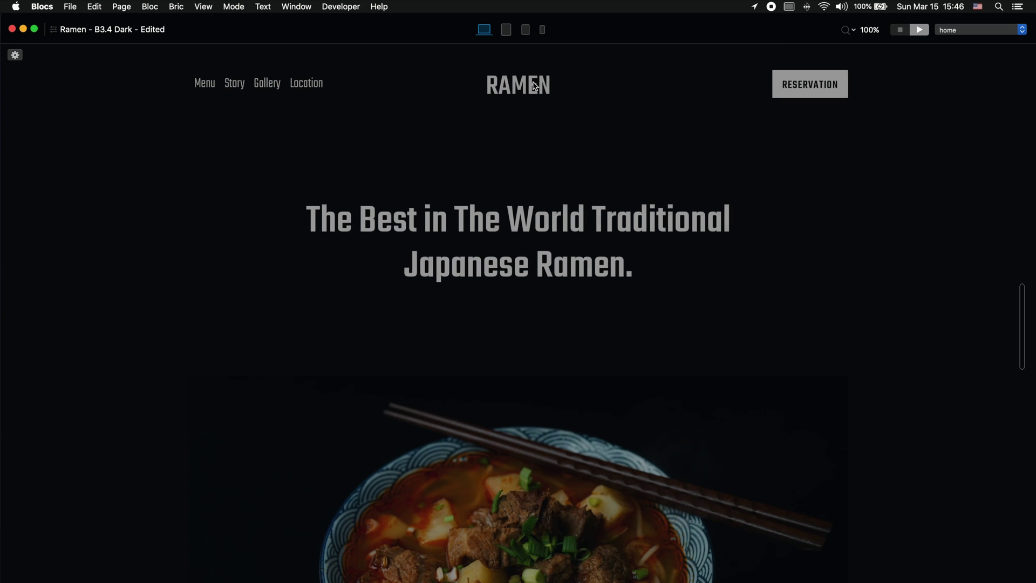
pyautogui.click(899, 30)
pyautogui.click(976, 218)
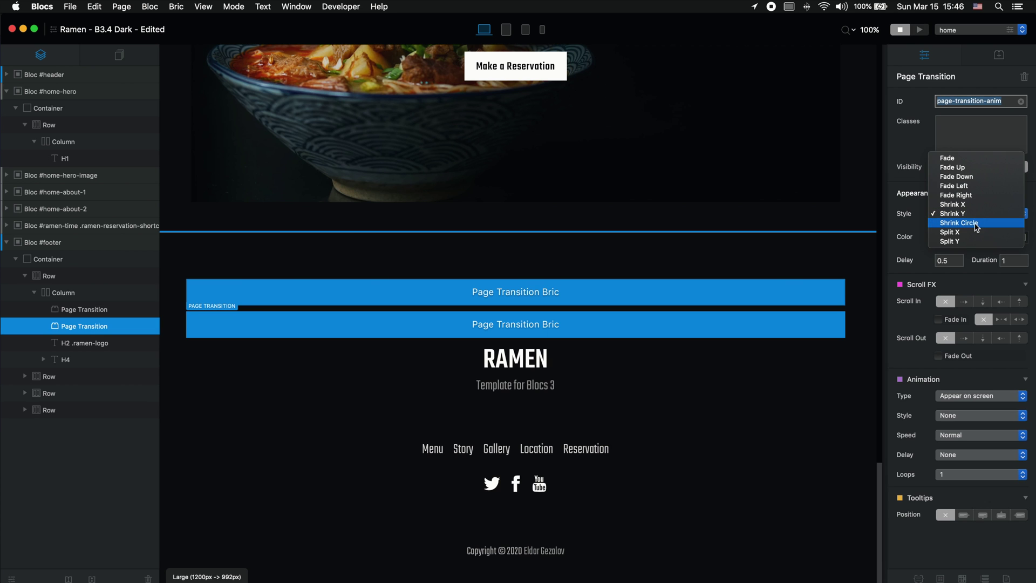
pyautogui.click(976, 239)
pyautogui.click(919, 30)
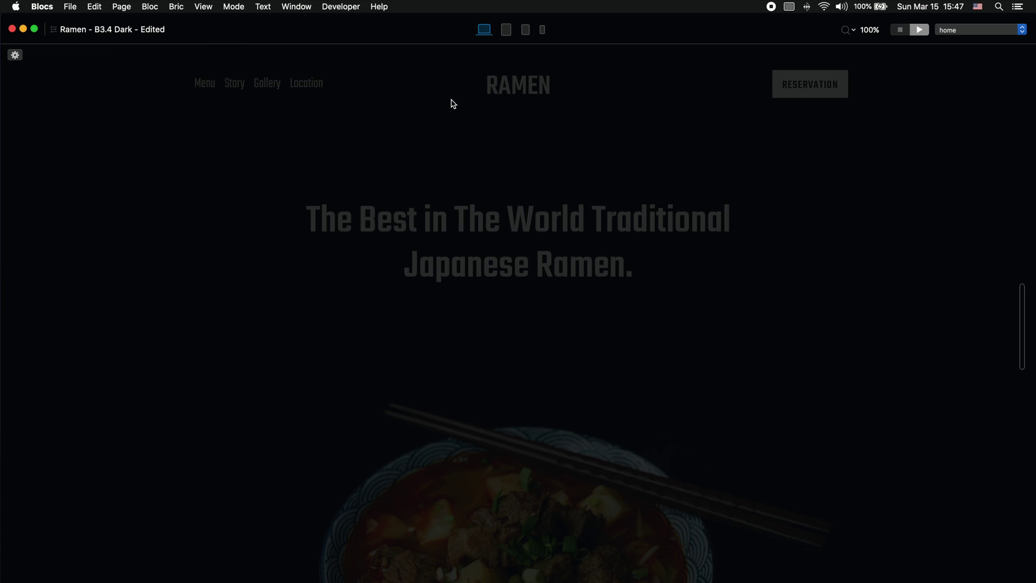
pyautogui.click(59, 28)
# Show the Preloader options in Project Settings, leaving the preloader turned off
pyautogui.click(487, 77)
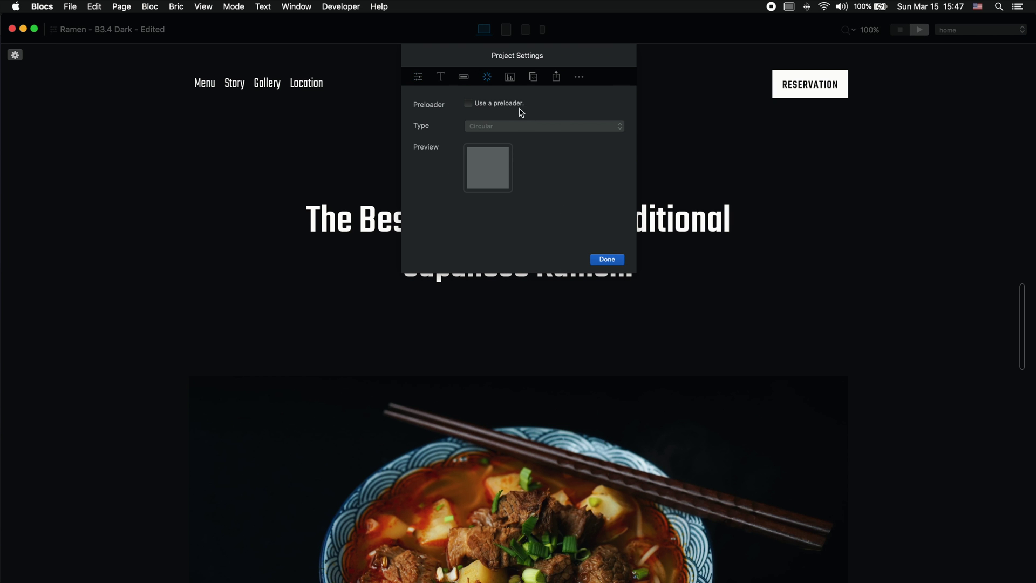